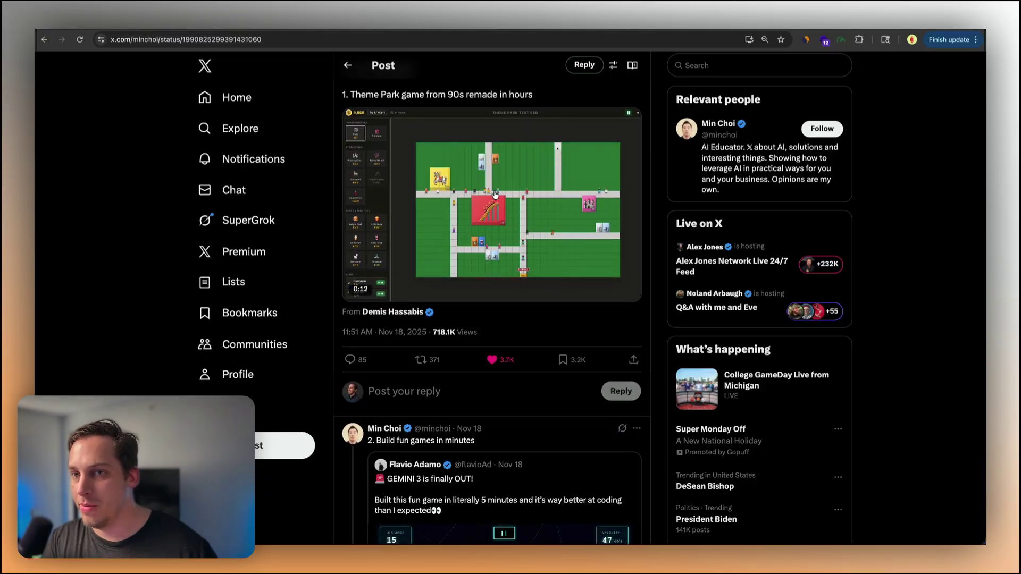
# Step: Scroll the Gemini 3 thread past the theme park, game and LEGO posts to the nuclear plant demo
pyautogui.scroll(-1, 495, 194)
pyautogui.scroll(-6, 495, 194)
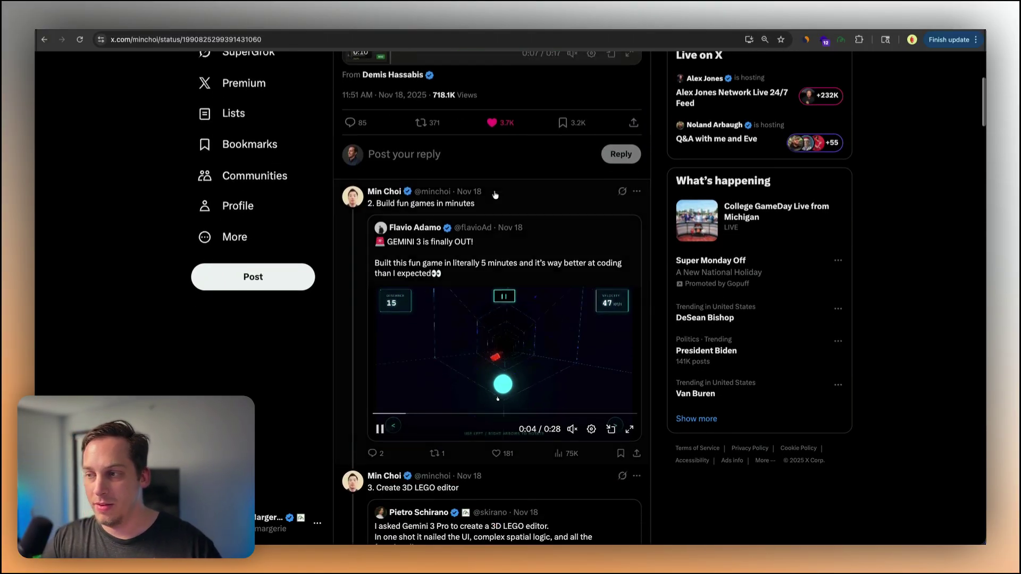
pyautogui.scroll(-5, 495, 196)
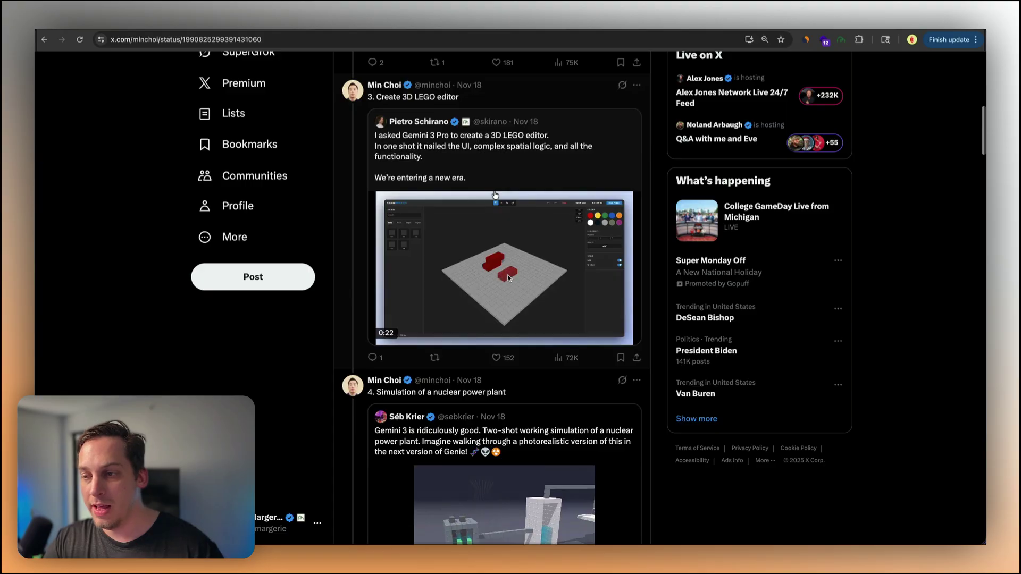
pyautogui.scroll(-4, 495, 195)
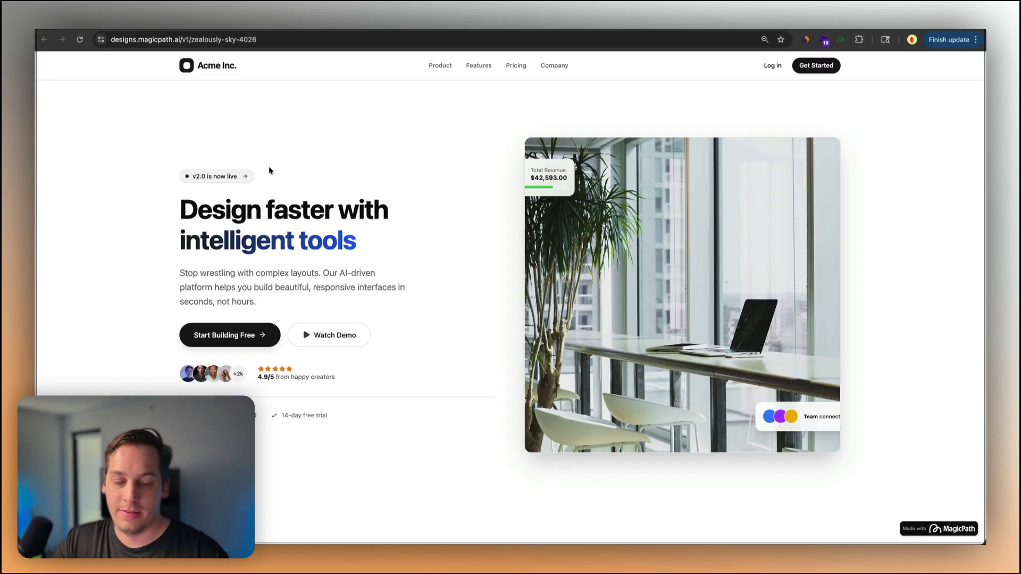
# Step: Replay the hero animation, then select the Animated Hero Section and open its live preview
pyautogui.press('super+r')
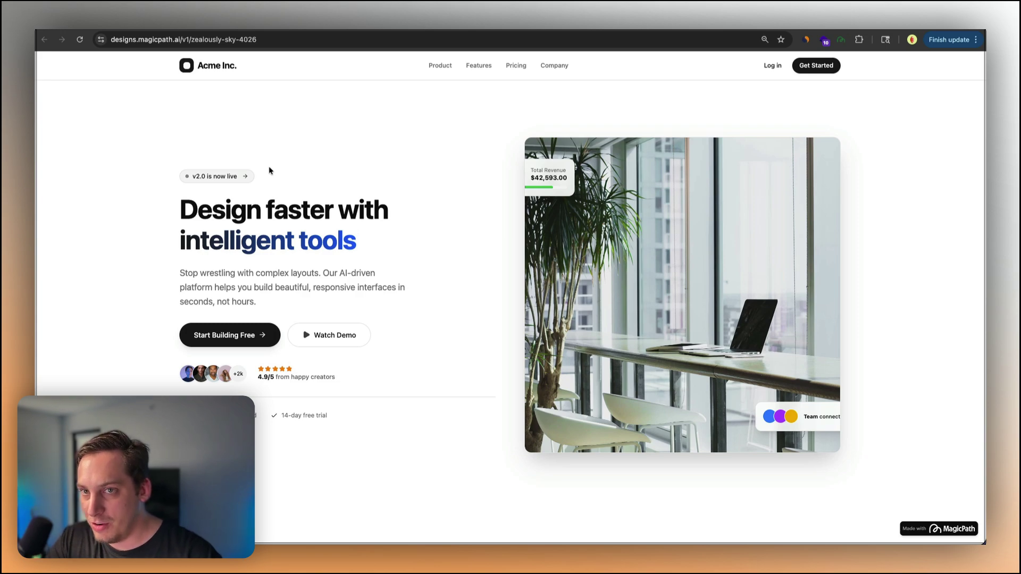
pyautogui.press('super+w')
pyautogui.click(383, 147)
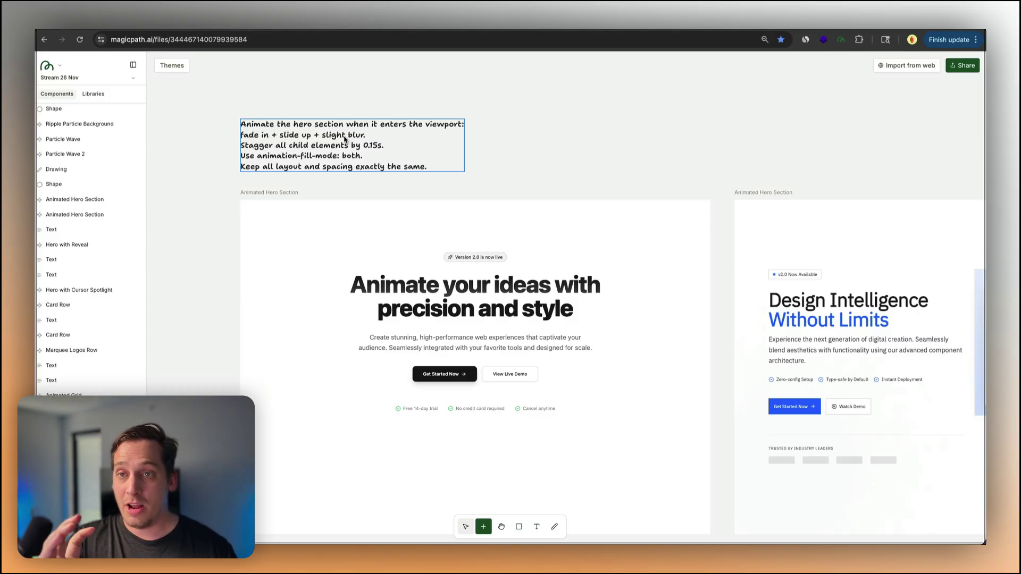
pyautogui.click(482, 205)
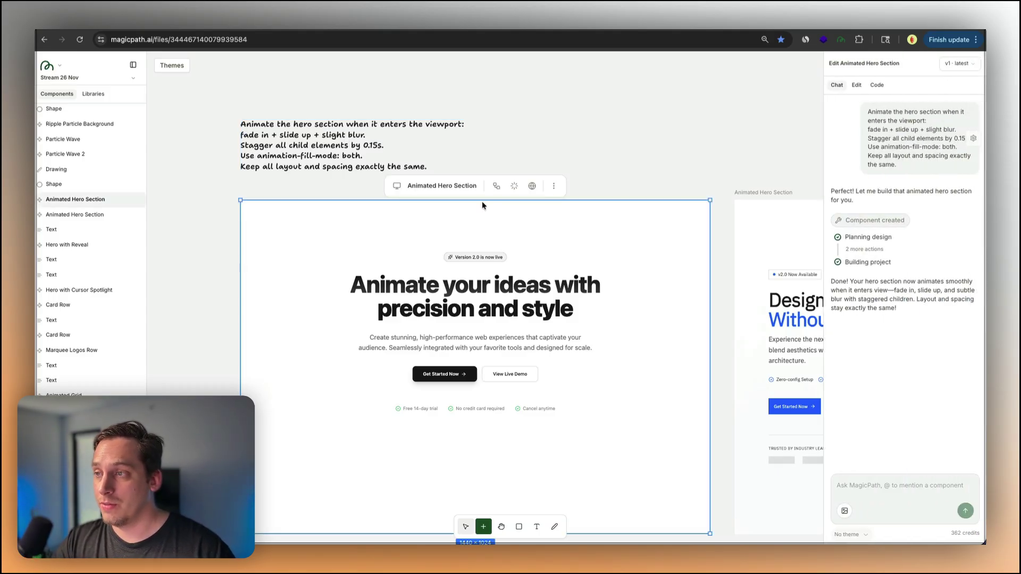
pyautogui.click(533, 188)
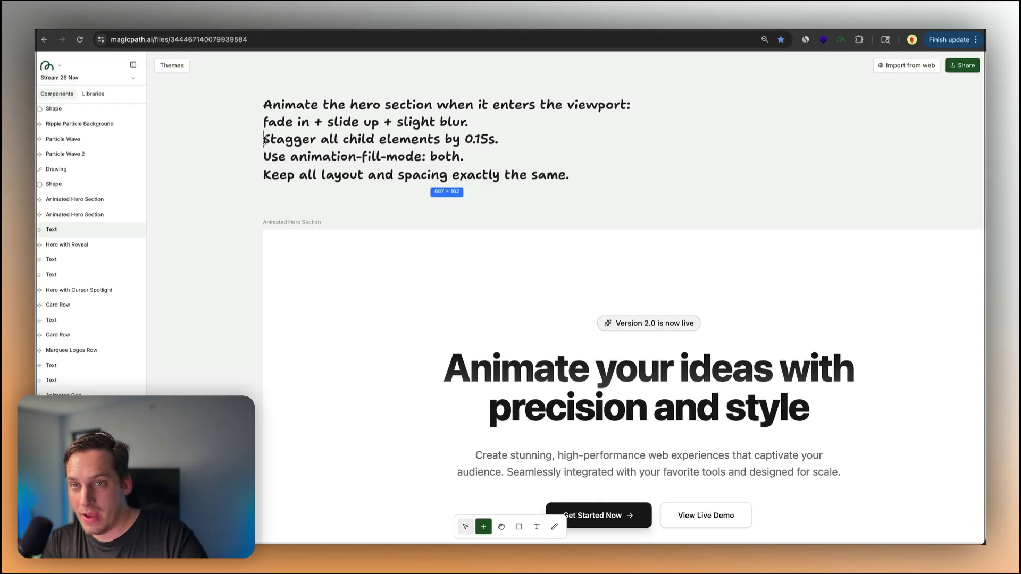
# Step: Highlight the stagger and animation-fill-mode lines of the prompt, then reselect the hero frame
pyautogui.moveTo(263, 139); pyautogui.dragTo(479, 153)
pyautogui.click(380, 157)
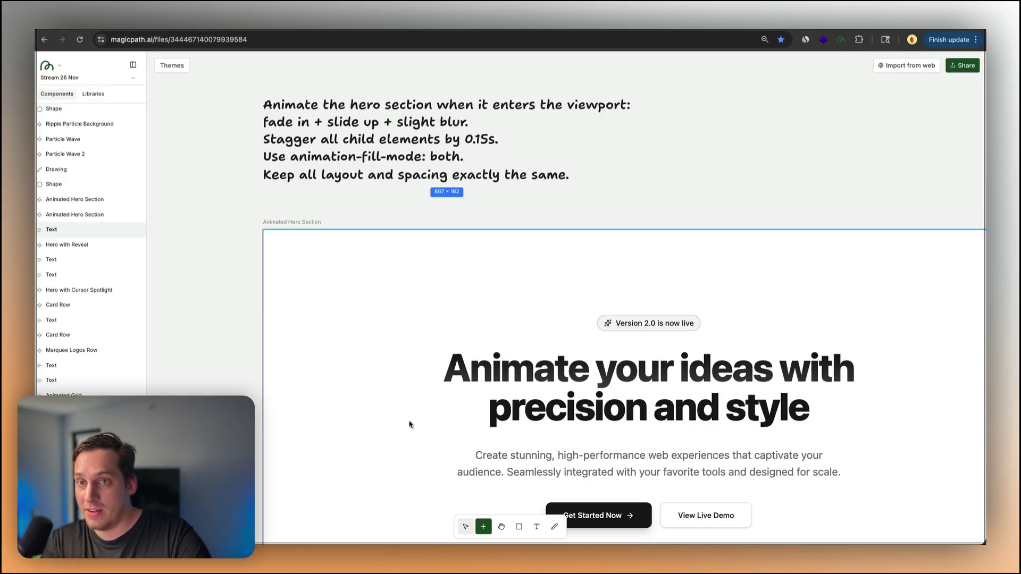
pyautogui.scroll(-3, 485, 380)
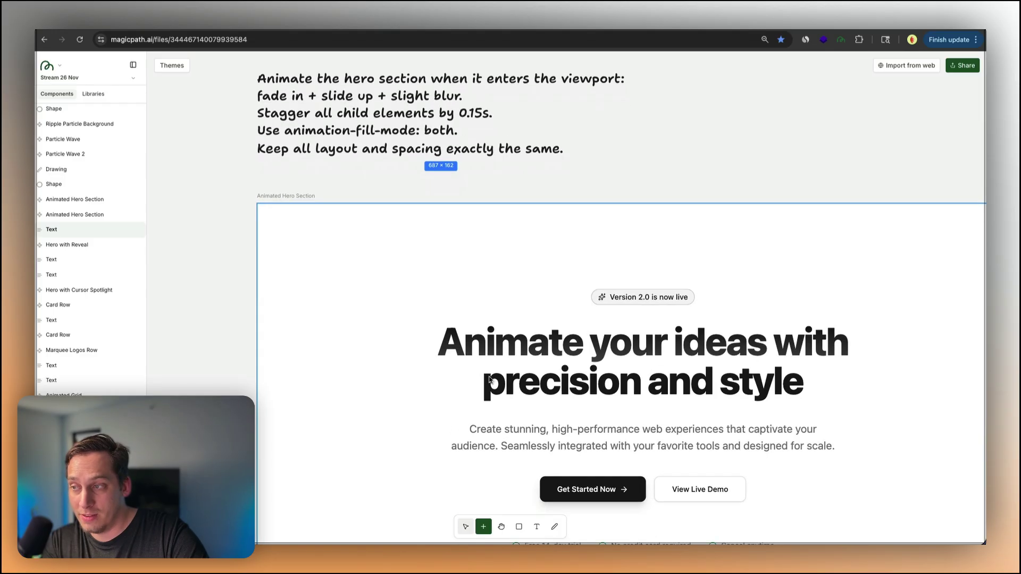
pyautogui.hscroll(2, 643, 415)
pyautogui.scroll(-1, 643, 415)
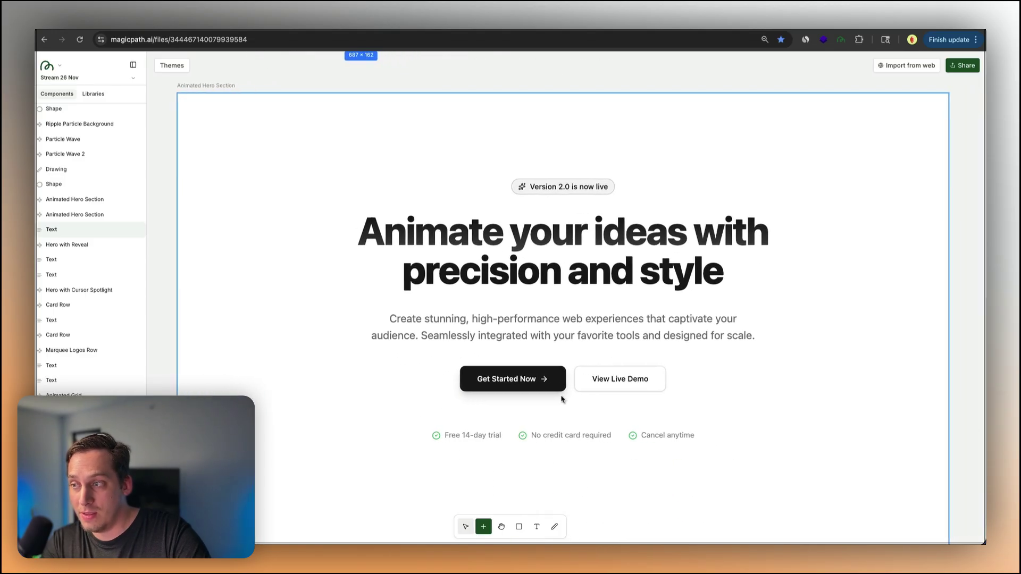
pyautogui.click(642, 291)
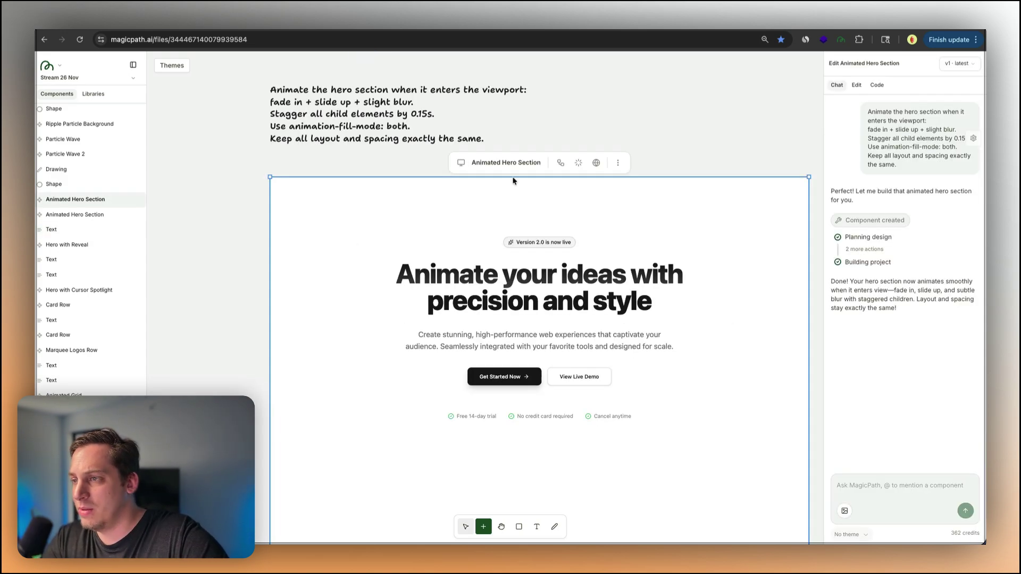
pyautogui.hscroll(5, 735, 129)
pyautogui.scroll(-2, 735, 130)
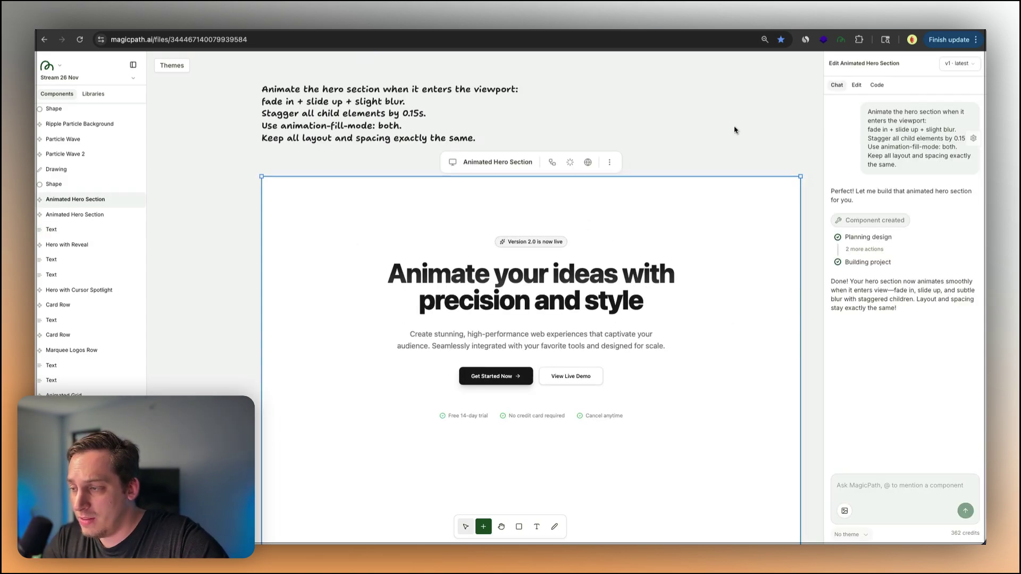
pyautogui.click(173, 67)
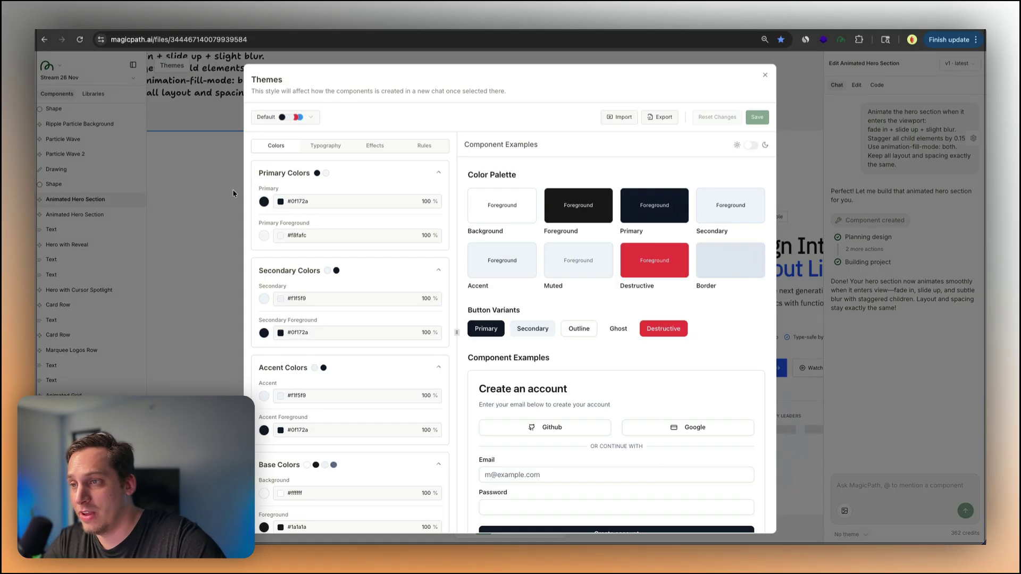
pyautogui.click(314, 122)
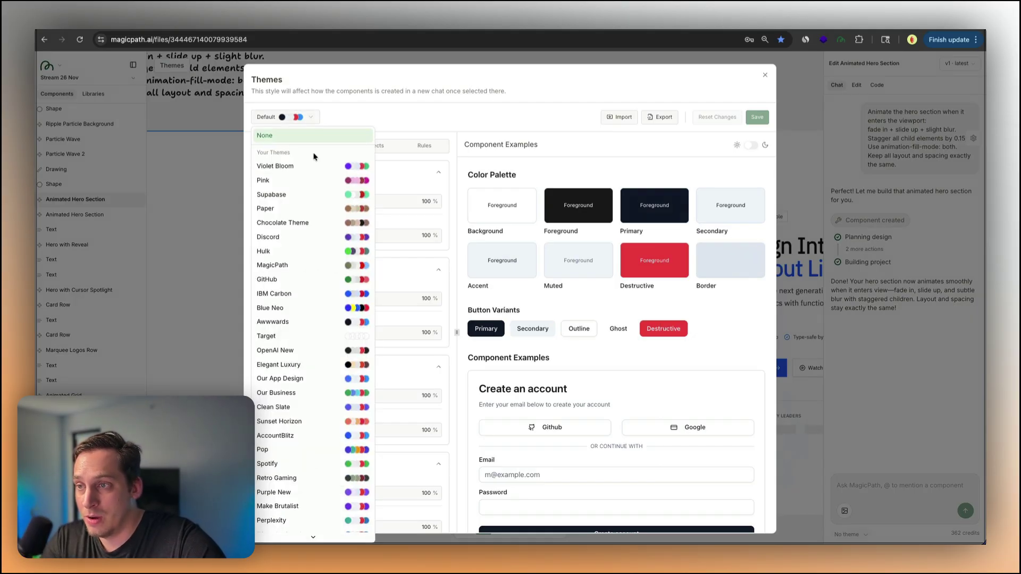
pyautogui.click(287, 235)
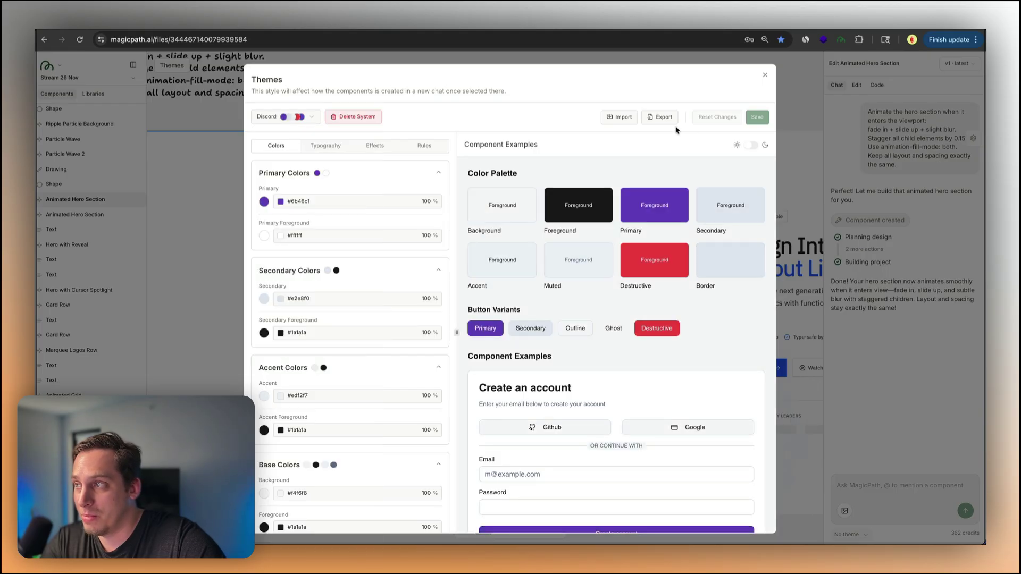
pyautogui.click(751, 145)
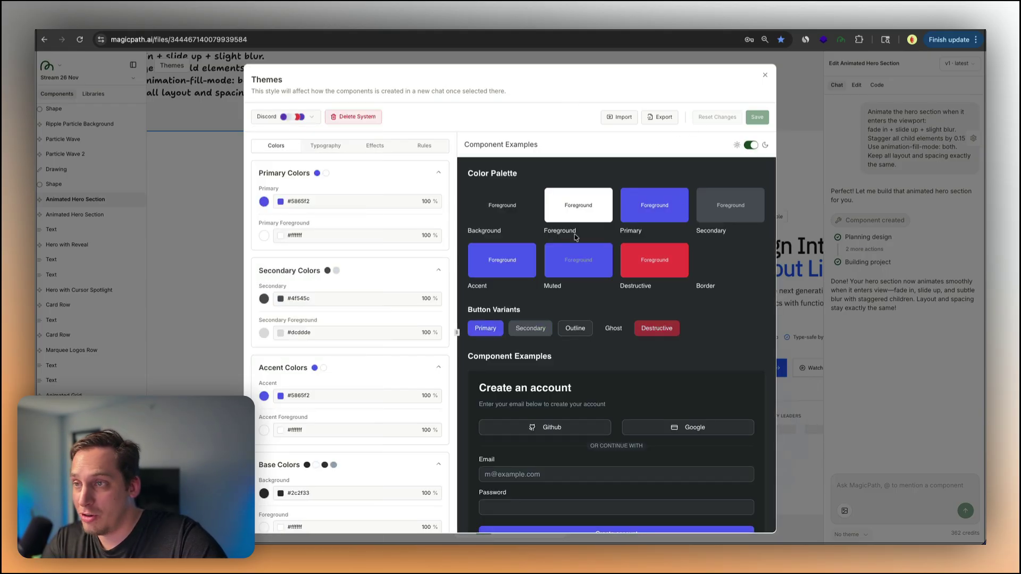
pyautogui.click(313, 116)
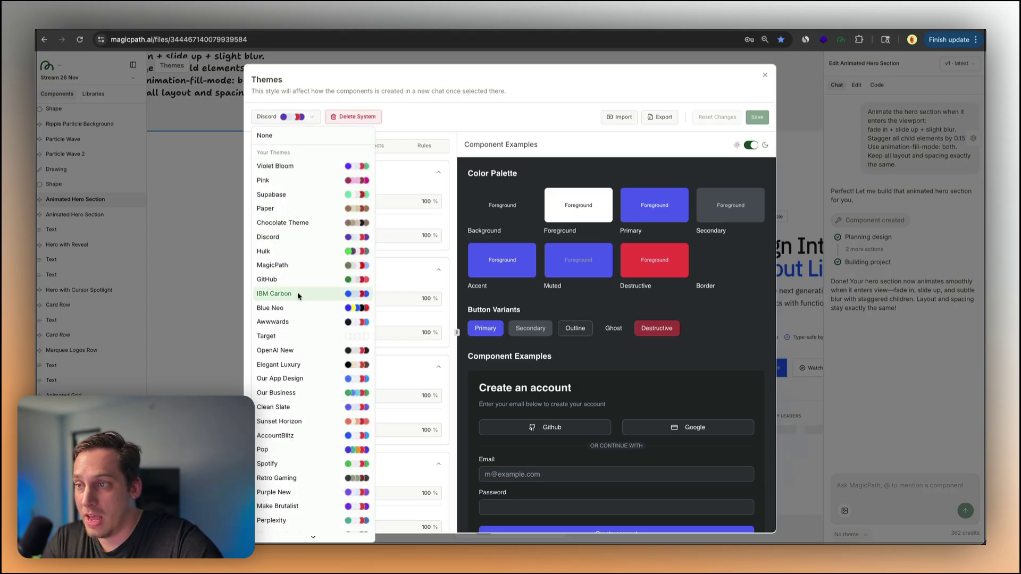
pyautogui.click(274, 293)
pyautogui.click(750, 145)
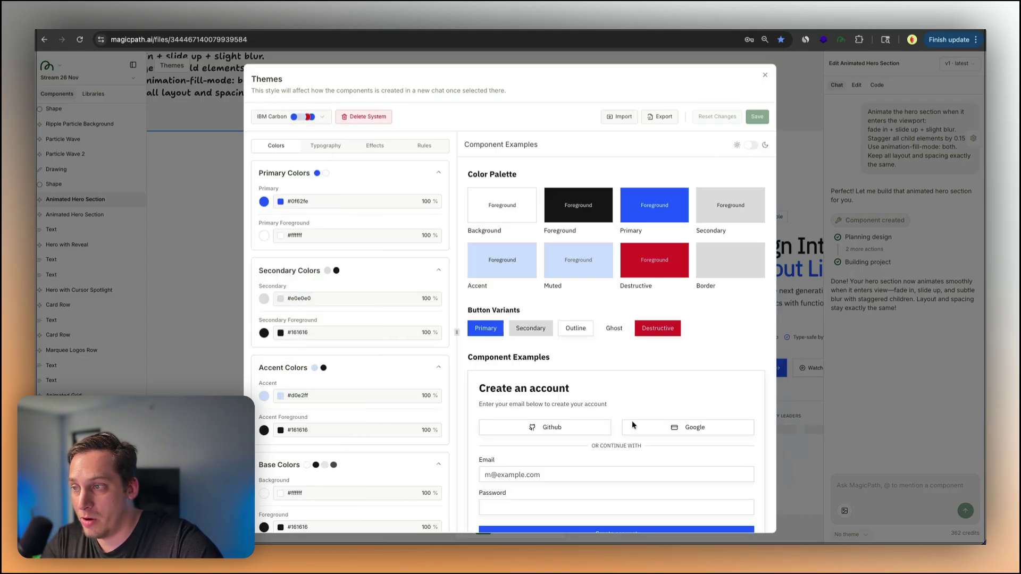
# Step: Close the theme settings, then preview the second Animated Hero Section live and close the preview
pyautogui.click(764, 76)
pyautogui.hscroll(1, 718, 112)
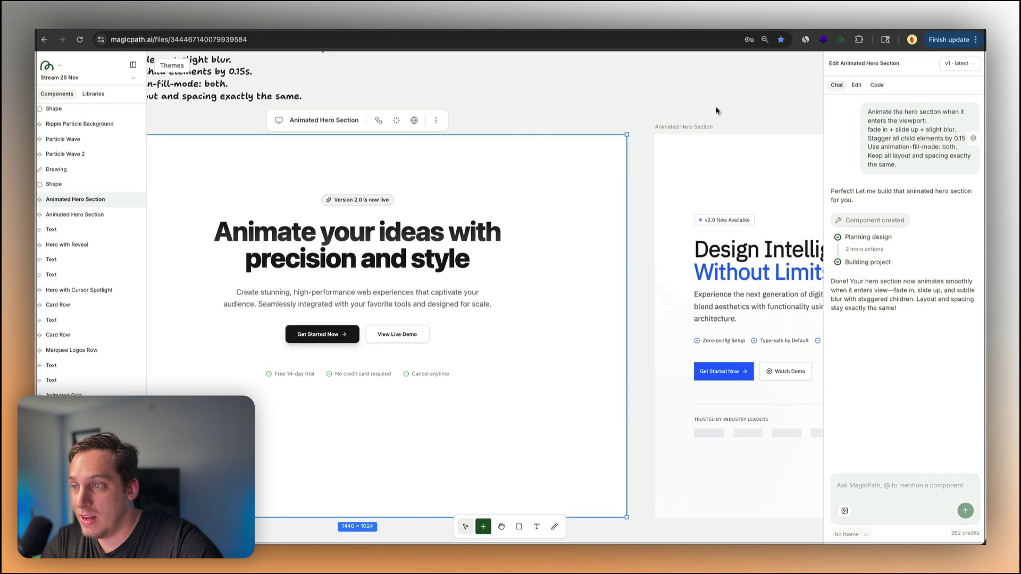
pyautogui.hscroll(10, 707, 63)
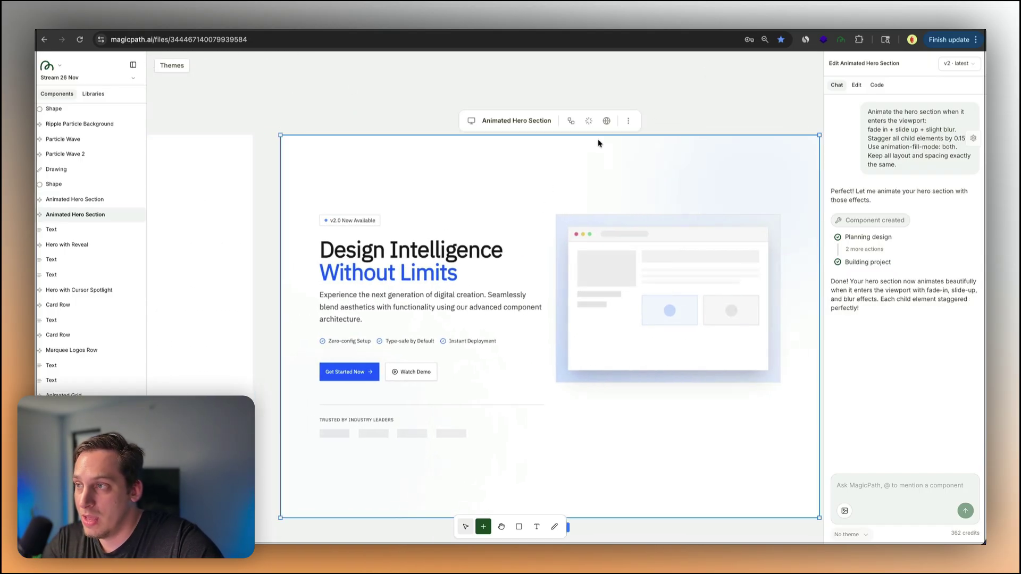
pyautogui.click(608, 121)
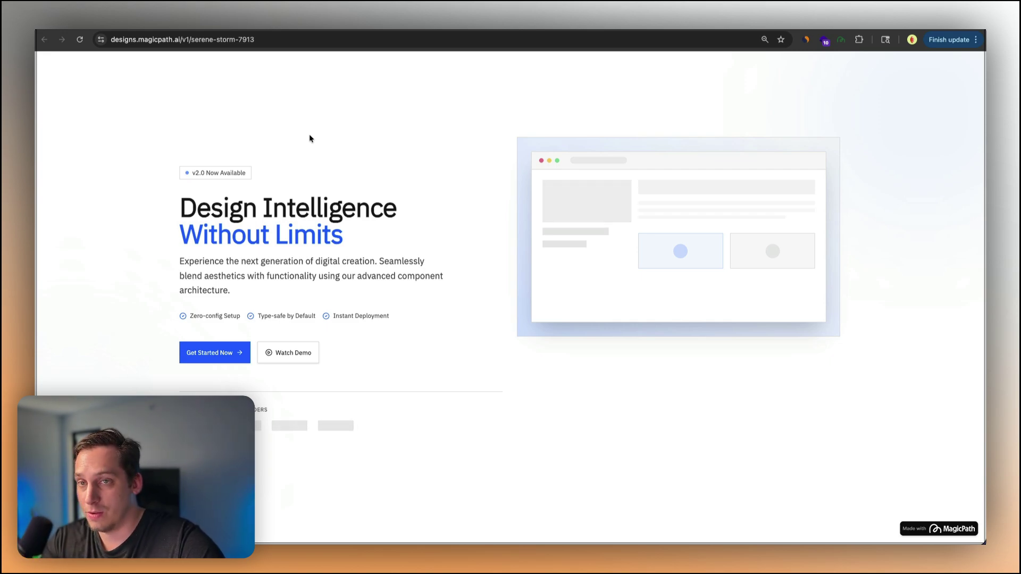
pyautogui.press('super+w')
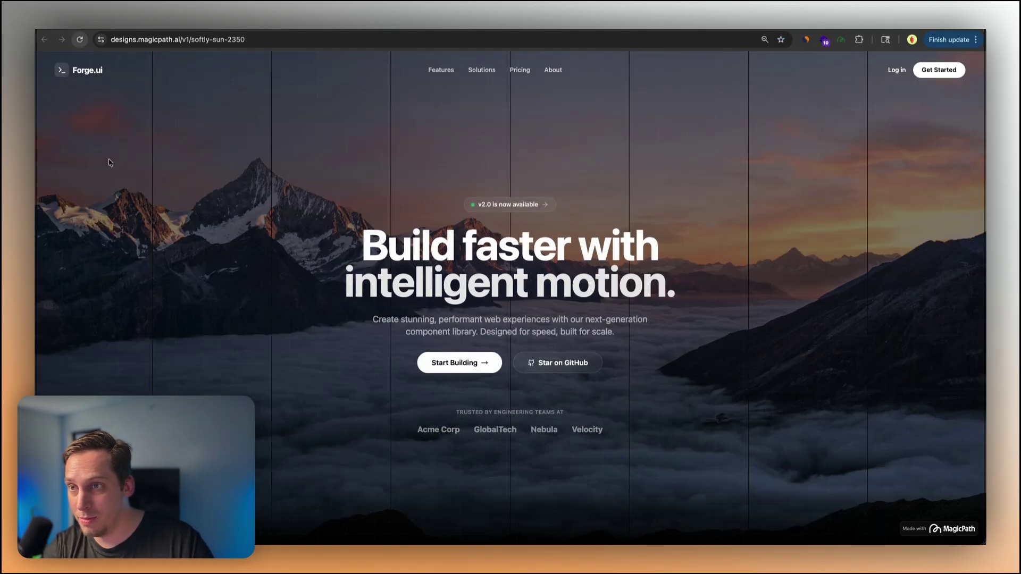
# Step: Reload each published hero preview, including Create Without Compromise, to replay its animation, then return to the editor
pyautogui.click(79, 39)
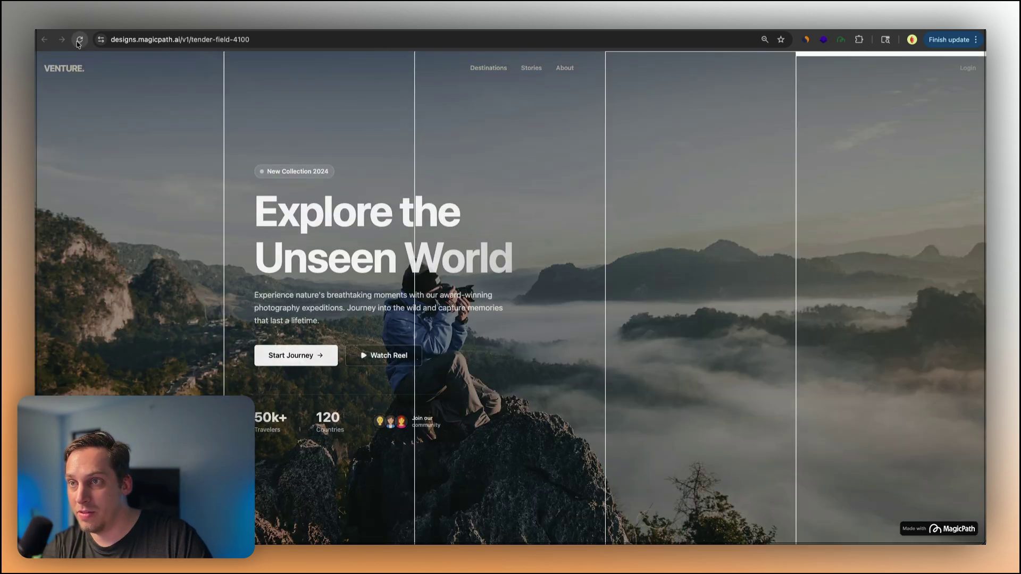
pyautogui.click(79, 41)
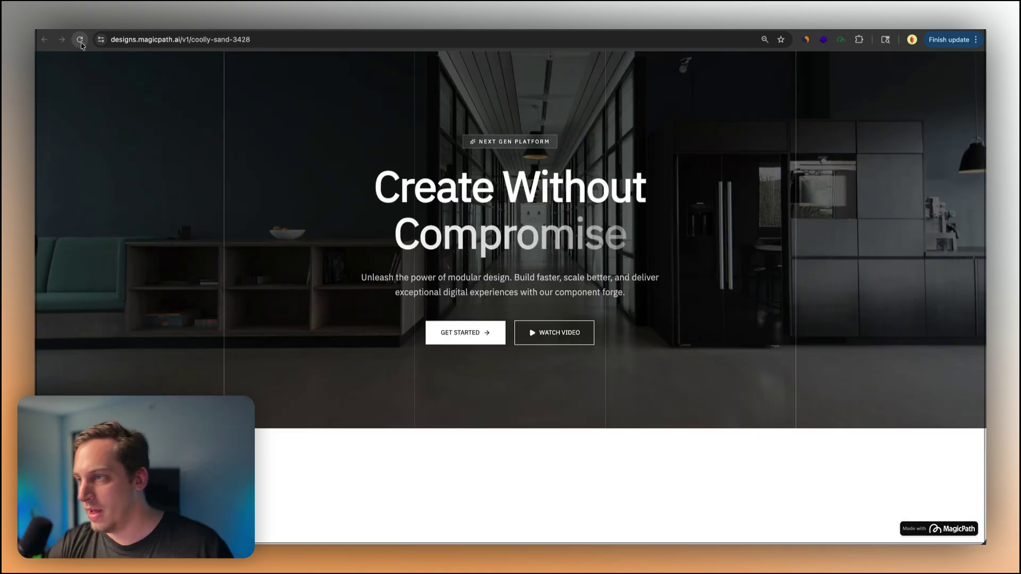
pyautogui.click(81, 44)
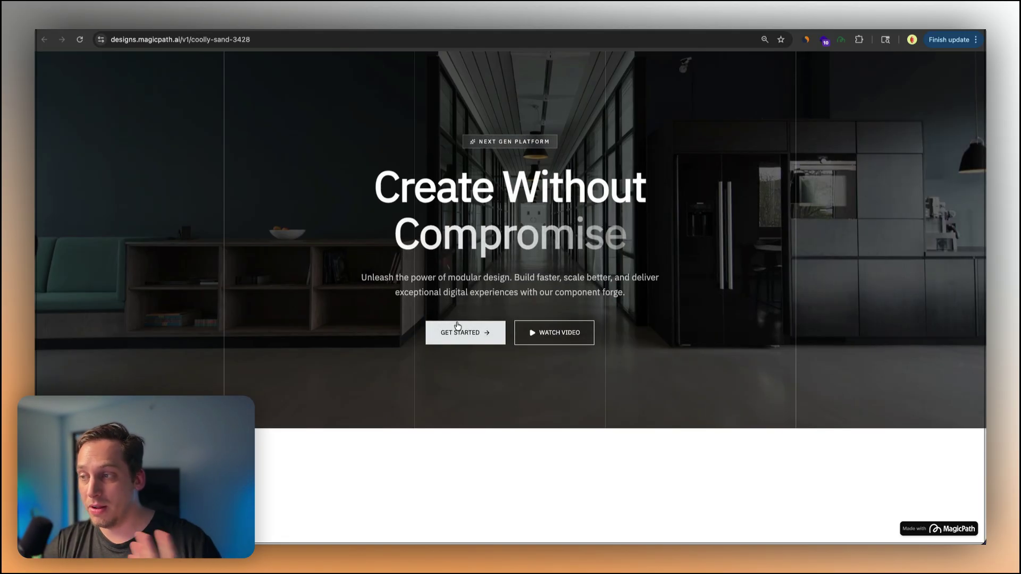
pyautogui.click(79, 40)
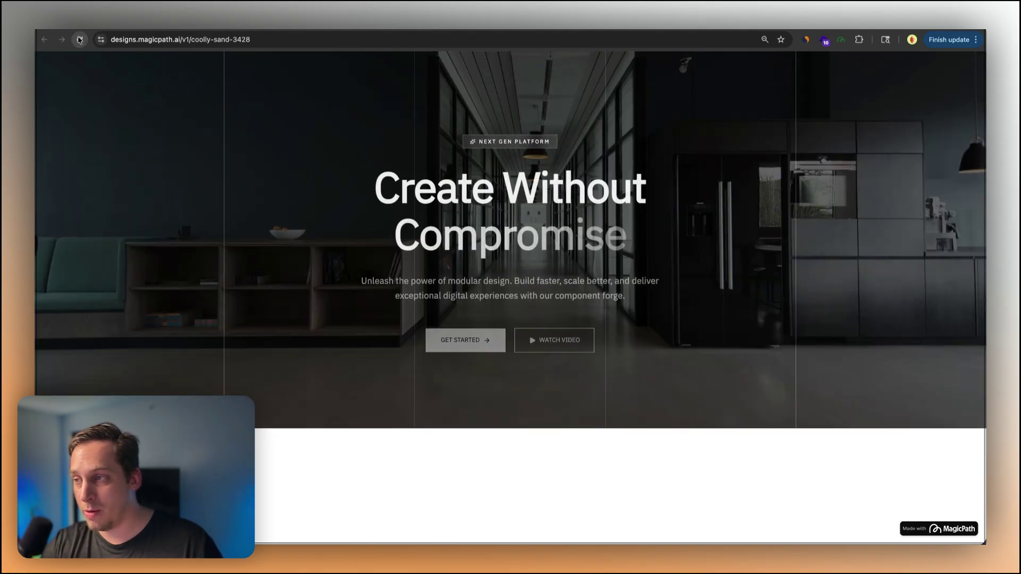
pyautogui.hotkey('ctrl', 'Tab')
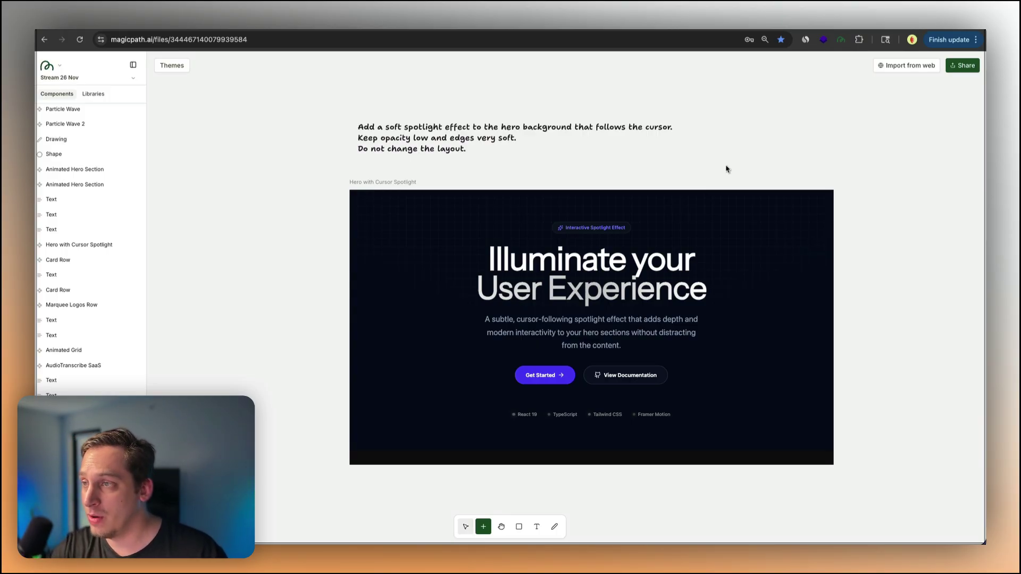
# Step: Review the spotlight hero's chat history, deselect it, and switch to the light hero's published preview
pyautogui.click(423, 250)
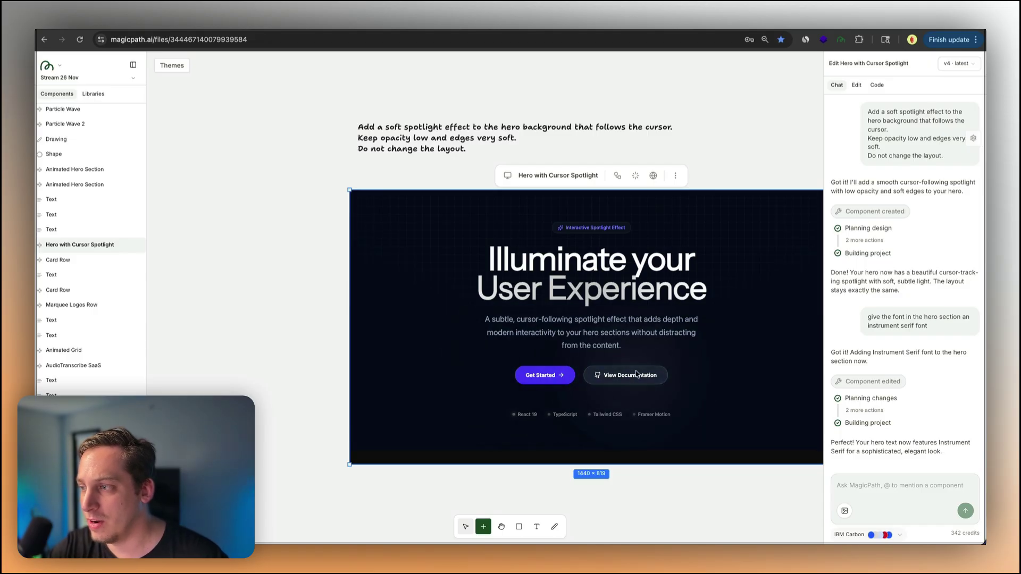
pyautogui.press('Escape')
pyautogui.hscroll(3, 342, 157)
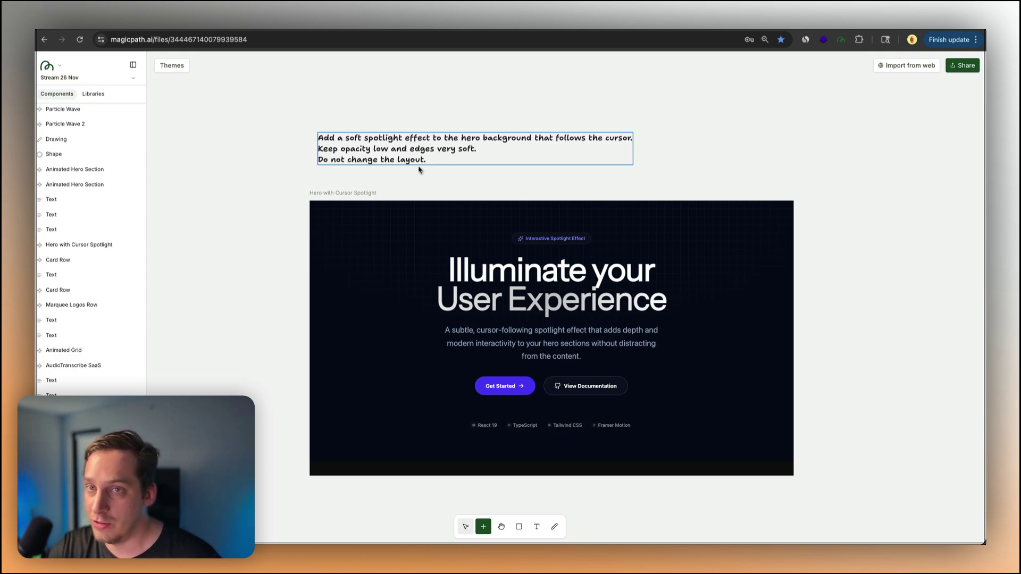
pyautogui.hotkey('ctrl', 'Tab')
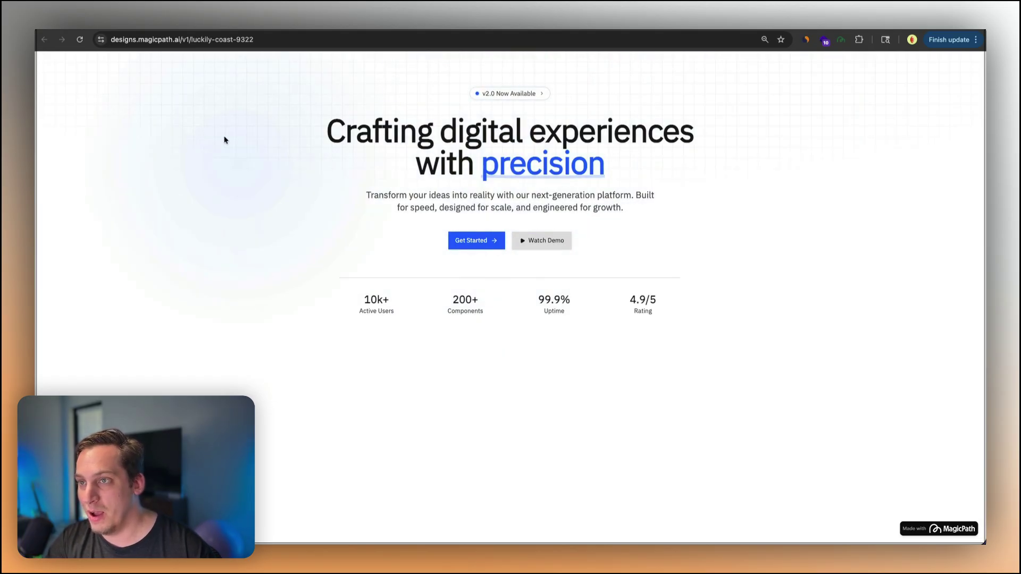
# Step: View the dark hero's published preview, then close it to return to the MagicPath canvas
pyautogui.hotkey('ctrl', 'Tab')
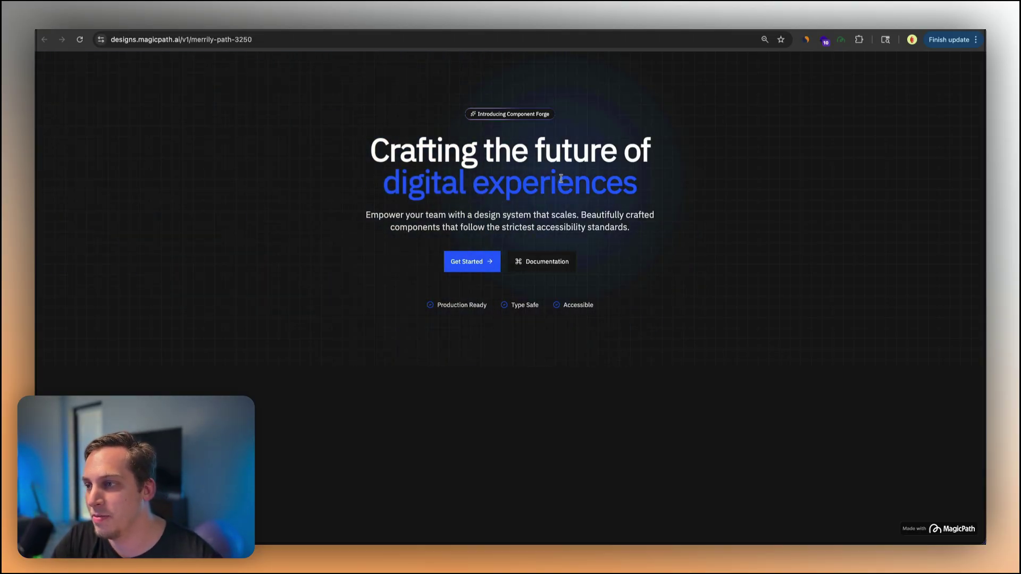
pyautogui.press('super+w')
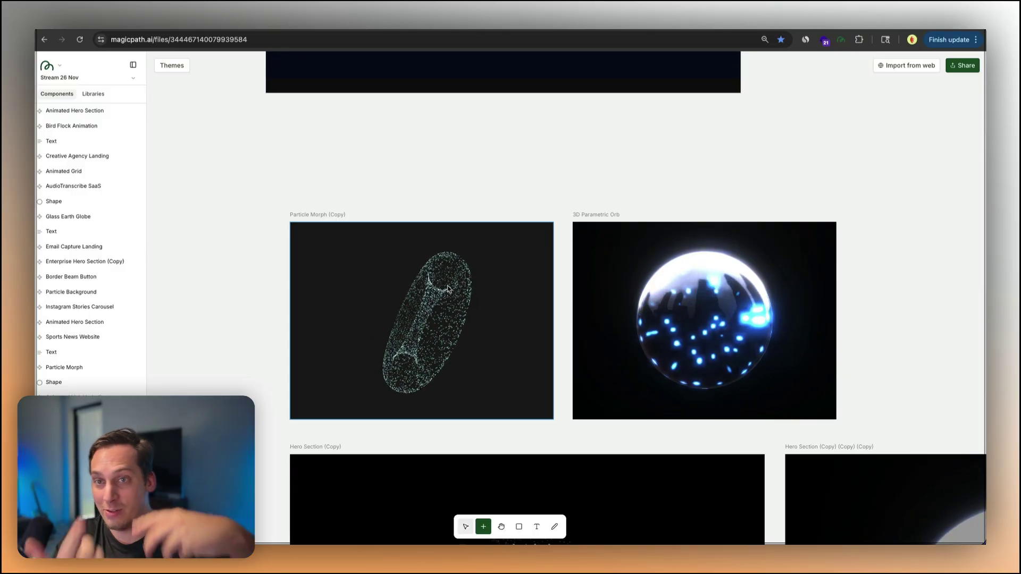
pyautogui.click(691, 234)
pyautogui.hotkey('shift', '2')
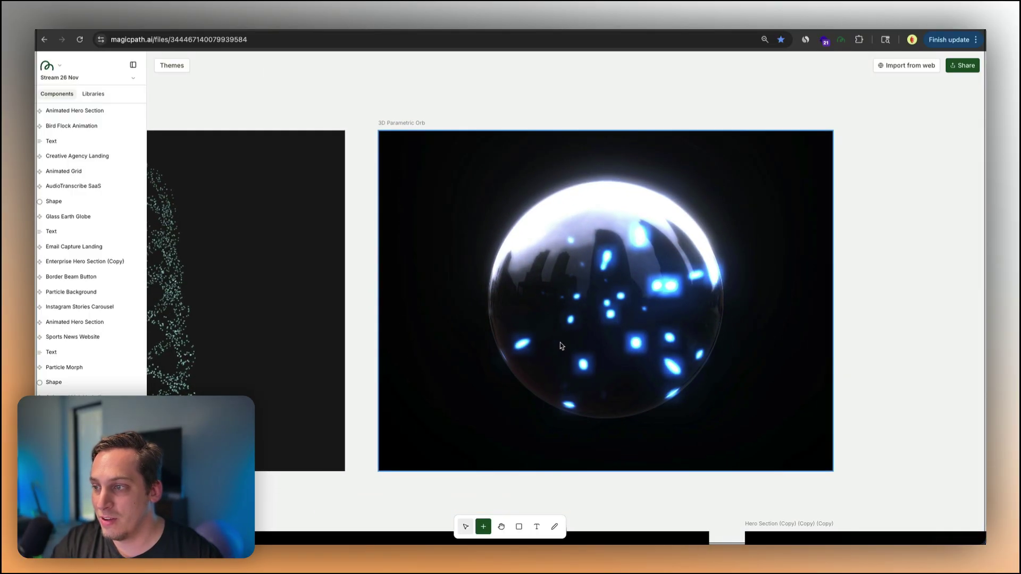
pyautogui.click(560, 343)
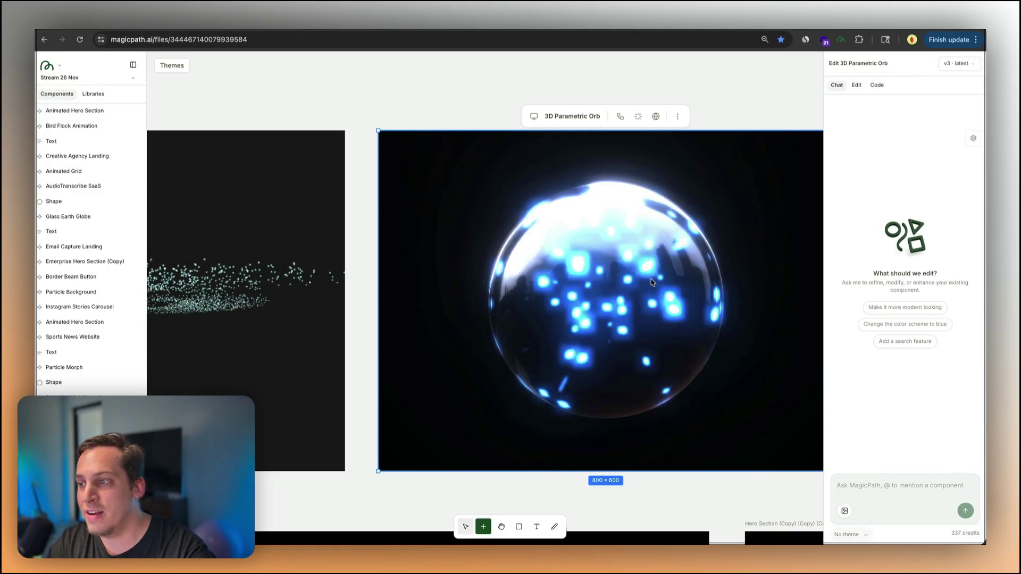
pyautogui.scroll(-5, 263, 182)
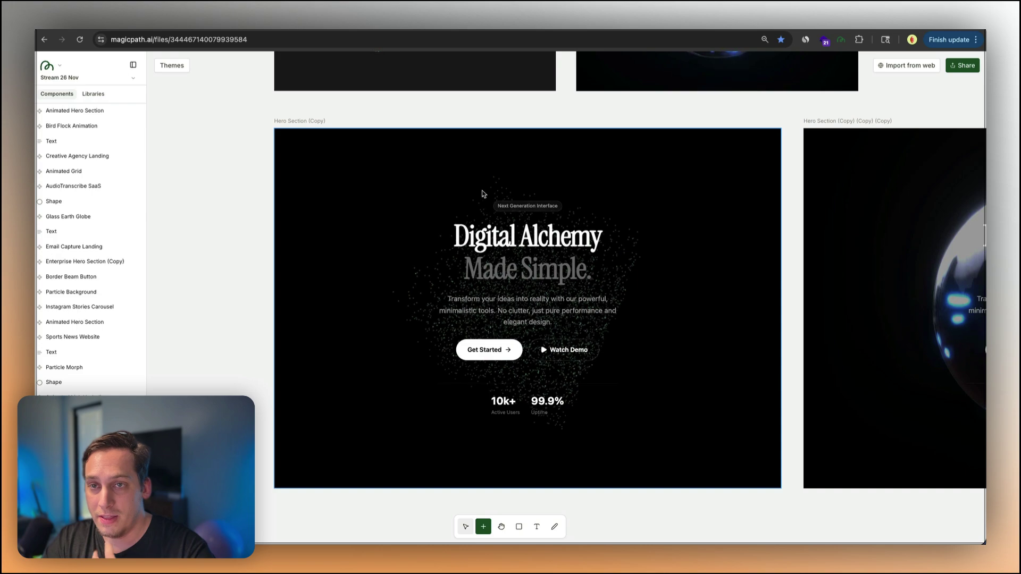
pyautogui.click(399, 275)
pyautogui.click(263, 233)
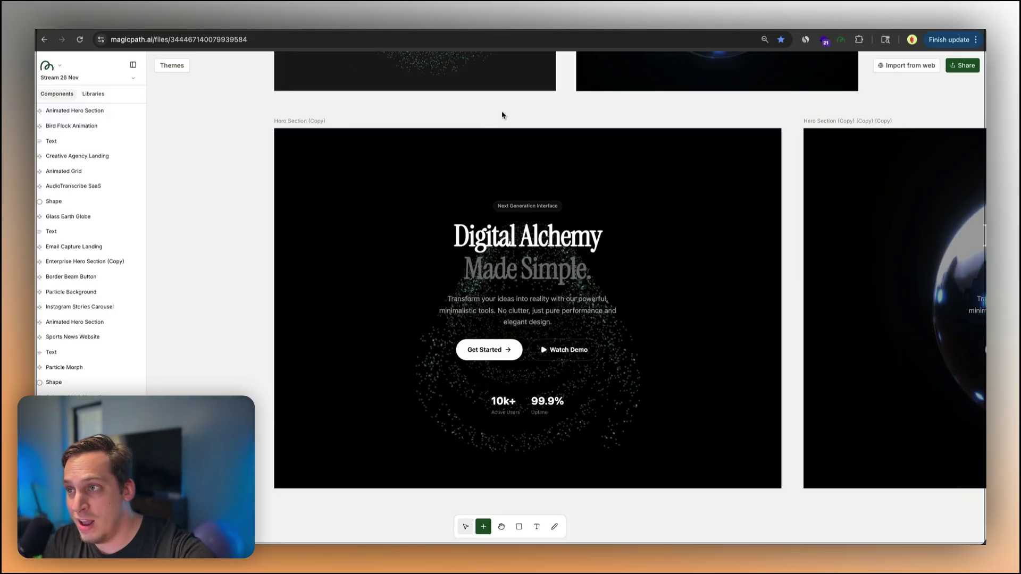
pyautogui.scroll(5, 501, 113)
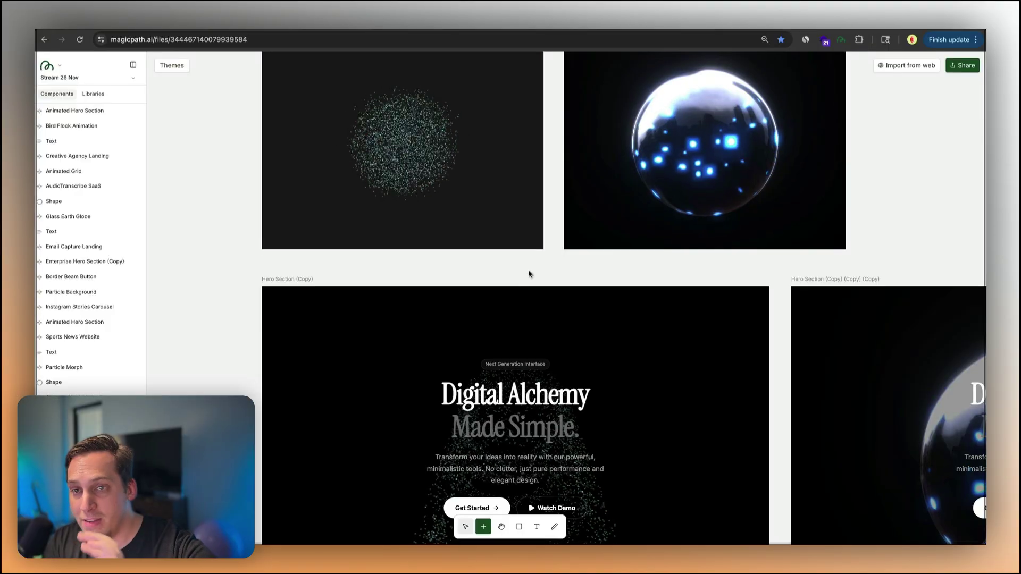
pyautogui.scroll(-2, 529, 273)
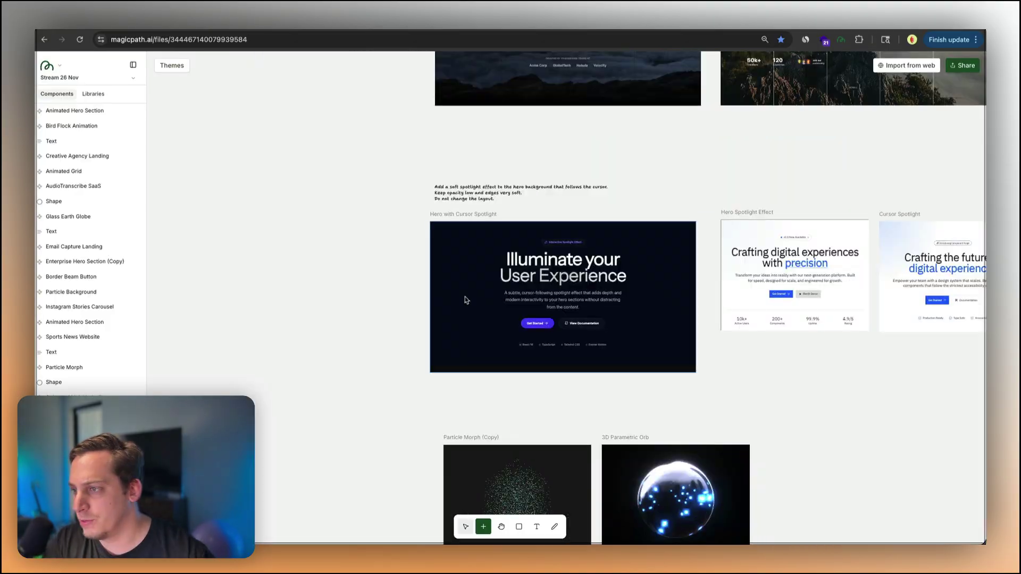
# Step: Move Hero with Cursor Spotlight (Copy) to the left of the Particle Morph and 3D Parametric Orb frames
pyautogui.click(467, 296)
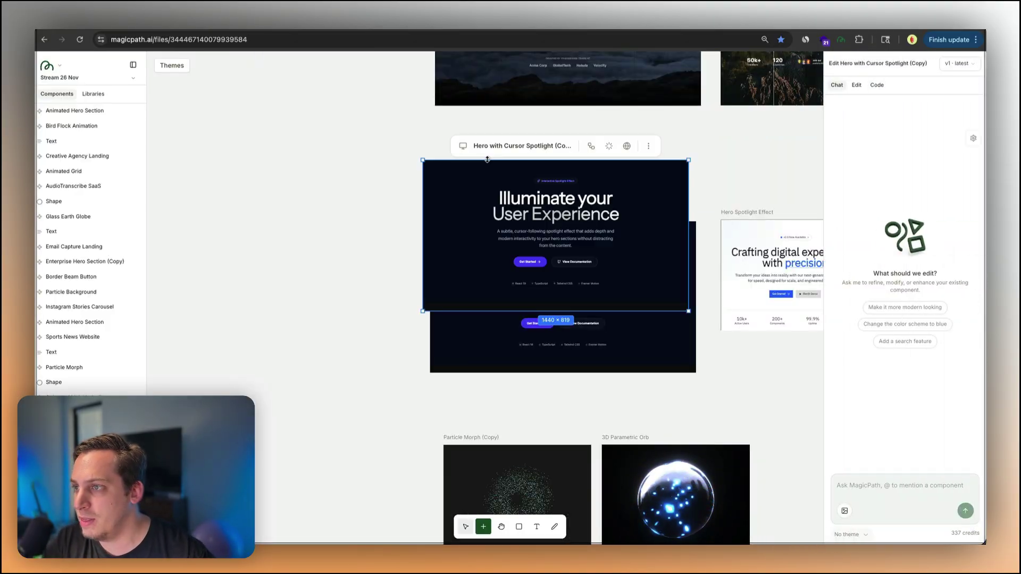
pyautogui.moveTo(525, 147); pyautogui.dragTo(301, 333)
pyautogui.press('Escape')
pyautogui.scroll(3, 729, 276)
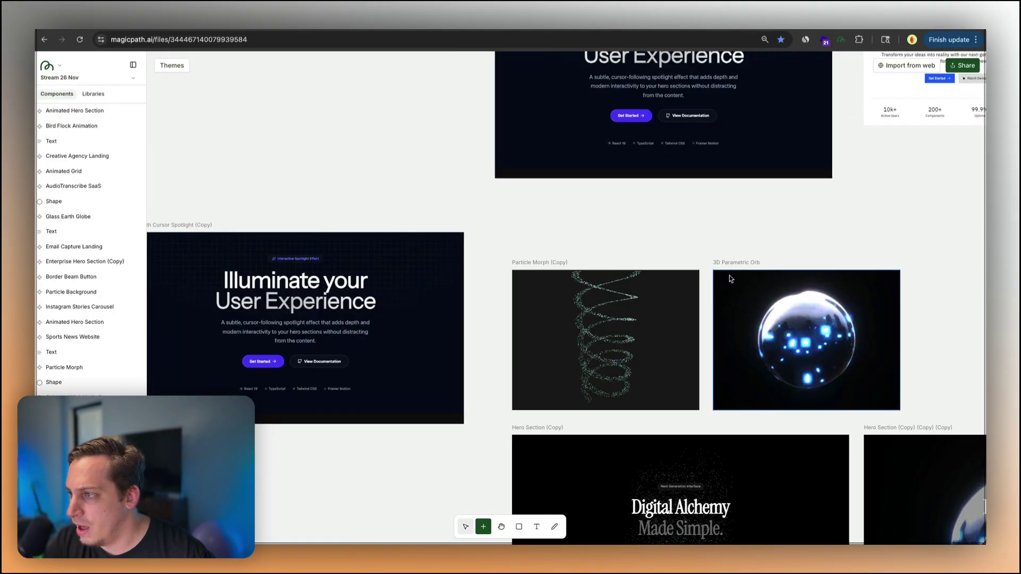
pyautogui.click(728, 279)
pyautogui.click(711, 255)
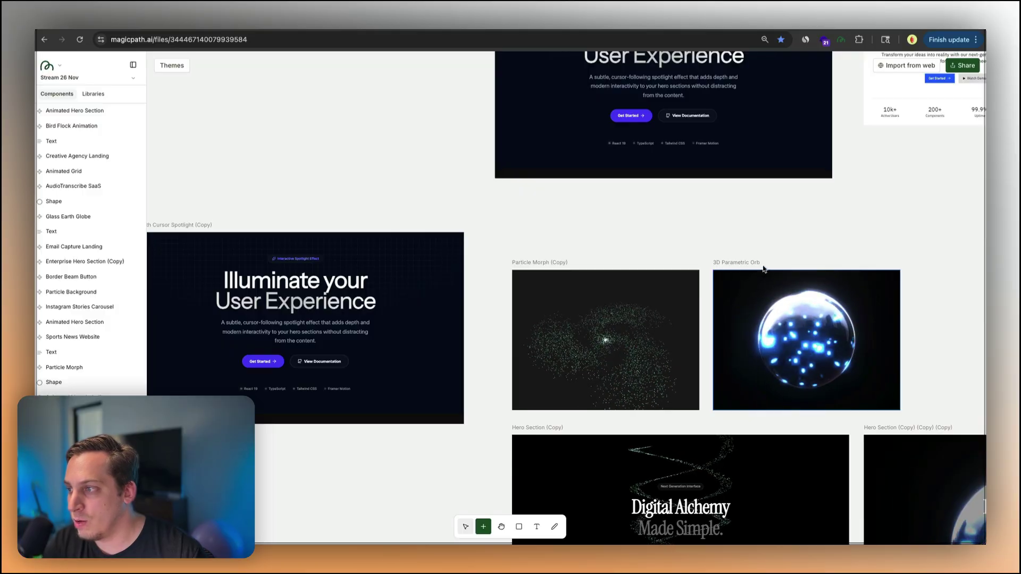
pyautogui.click(435, 288)
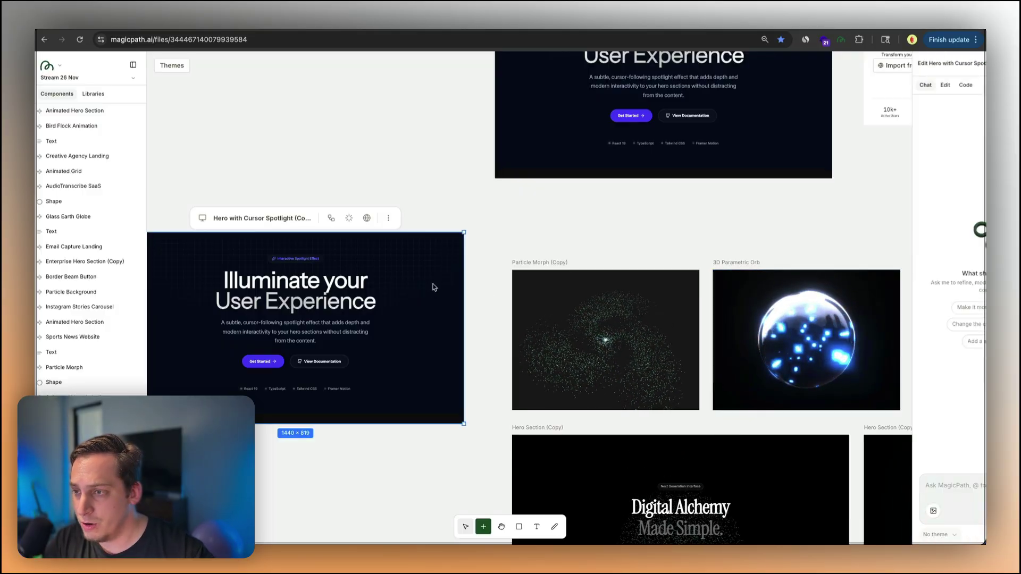
pyautogui.write('add the')
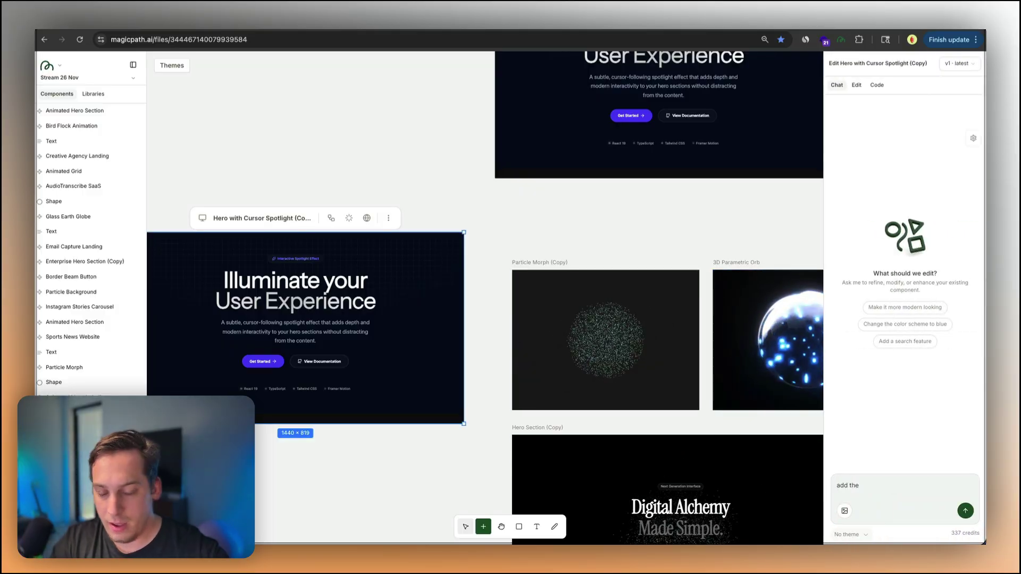
pyautogui.write(' @3')
pyautogui.scroll(-3, 877, 472)
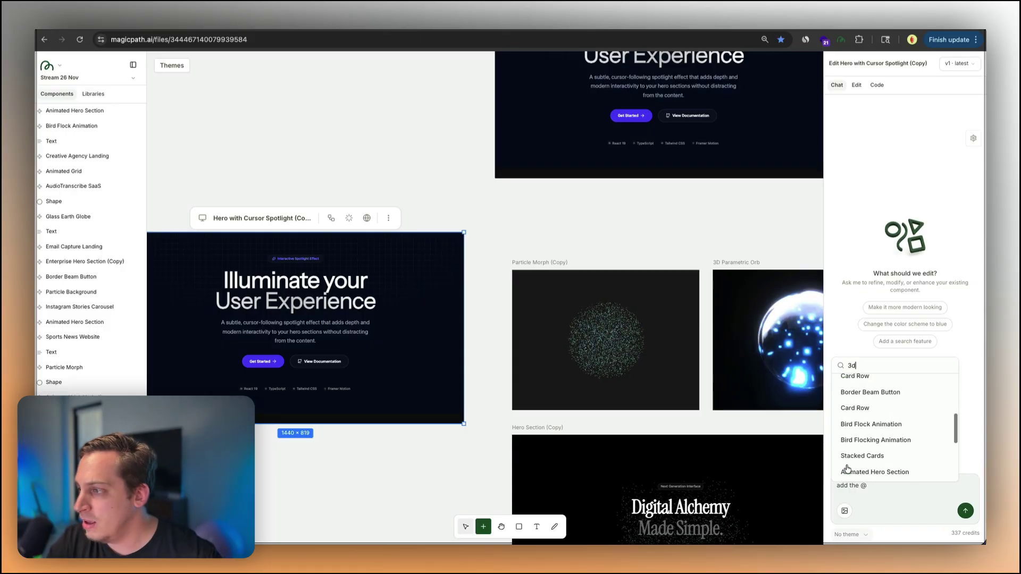
pyautogui.write('d')
pyautogui.scroll(2, 877, 454)
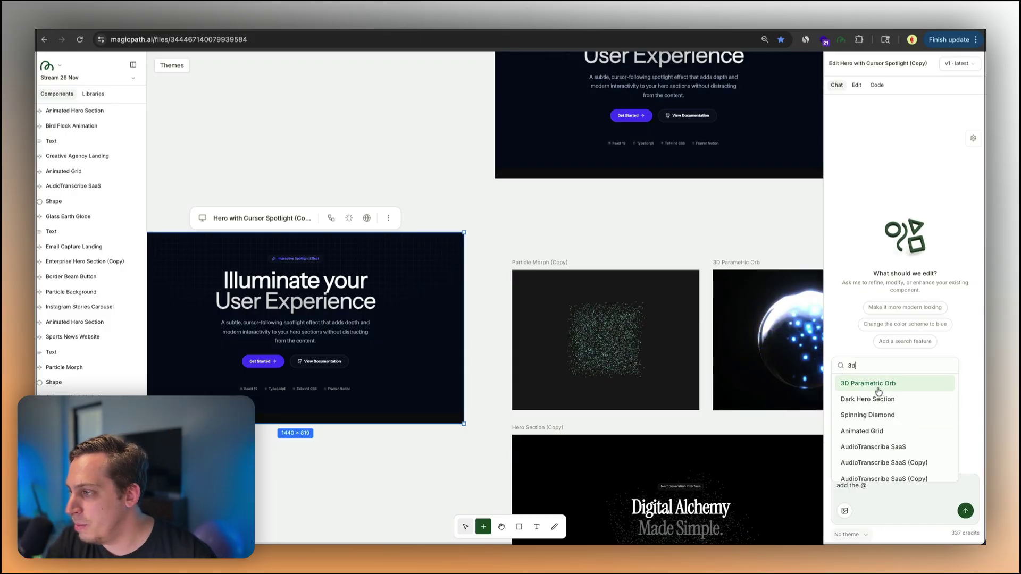
pyautogui.click(878, 384)
pyautogui.write('b')
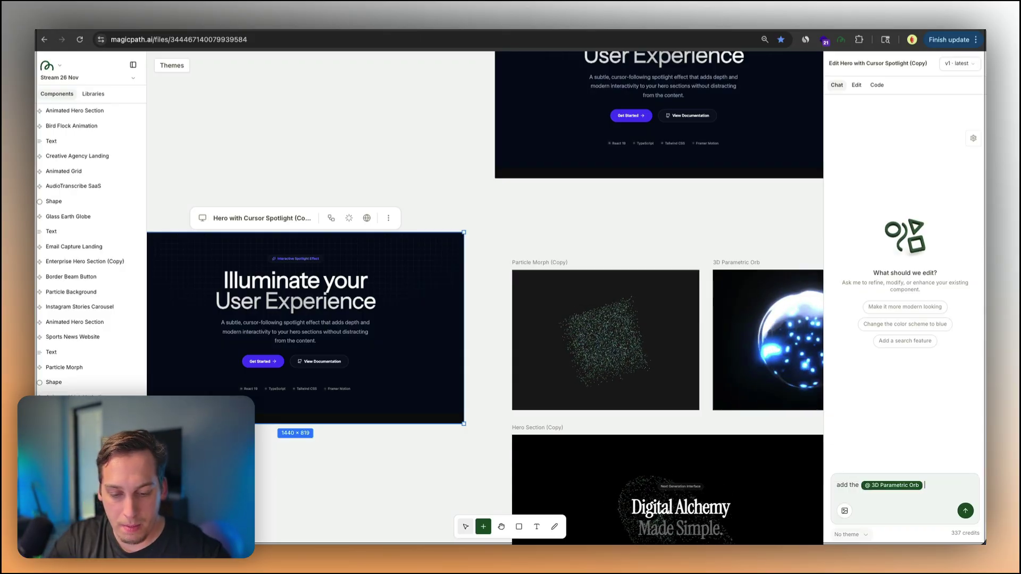
pyautogui.write('behind the text')
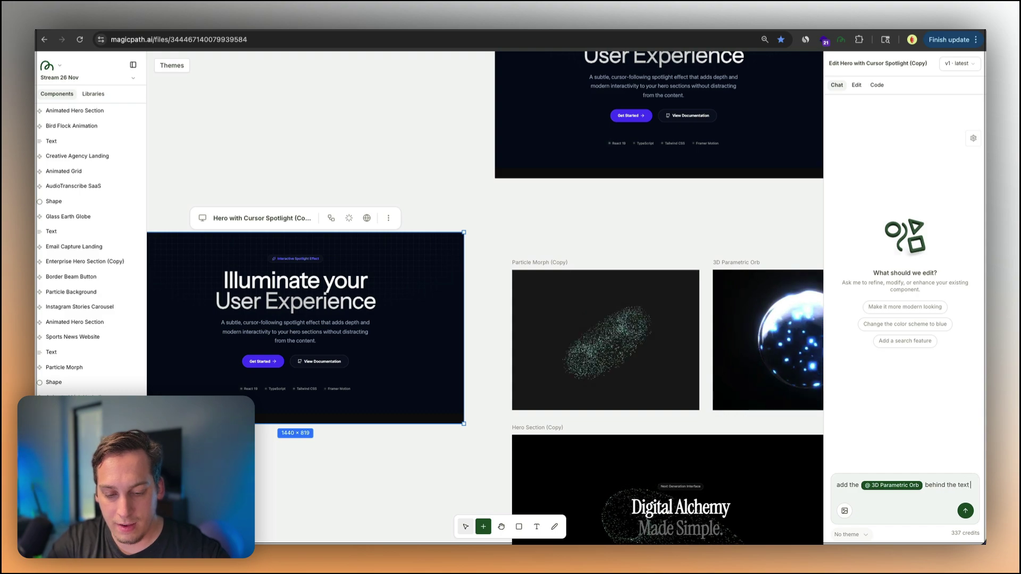
pyautogui.write(' of the hero section')
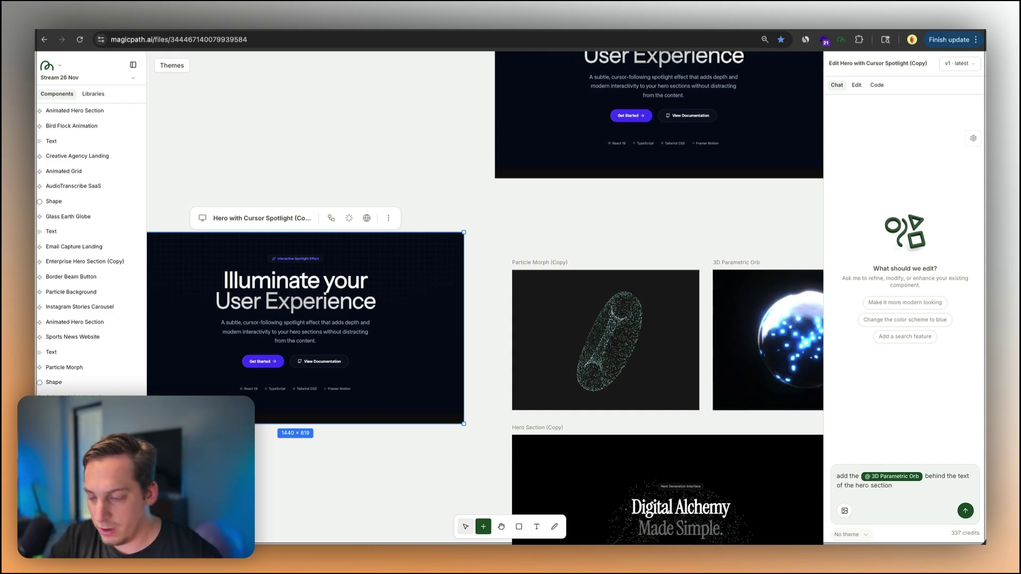
pyautogui.press('Return')
pyautogui.click(247, 210)
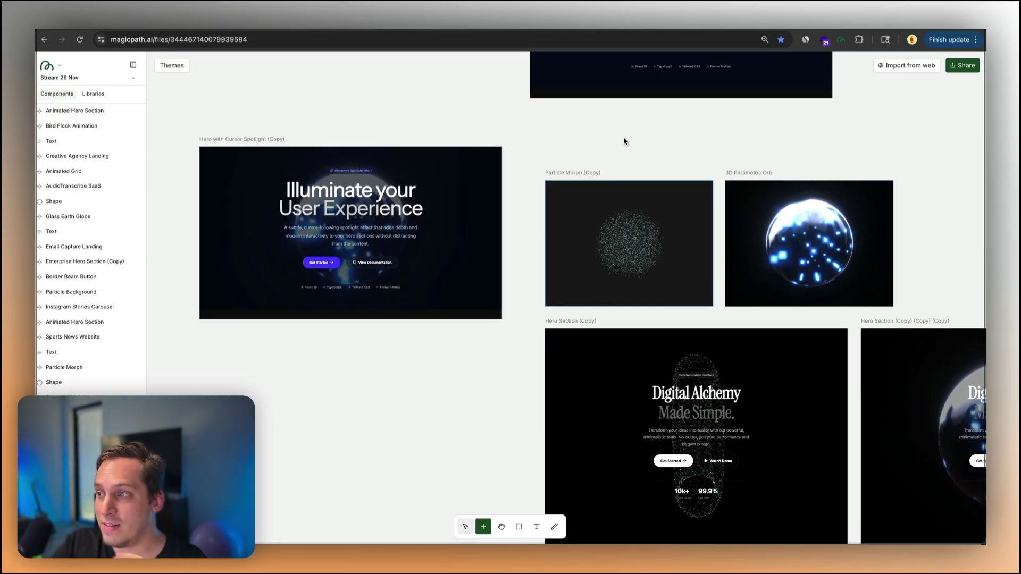
# Step: Pan past the orb hero copies and select the Ripple Particle Background 'Digital Reality Redefined' hero
pyautogui.scroll(5, 628, 140)
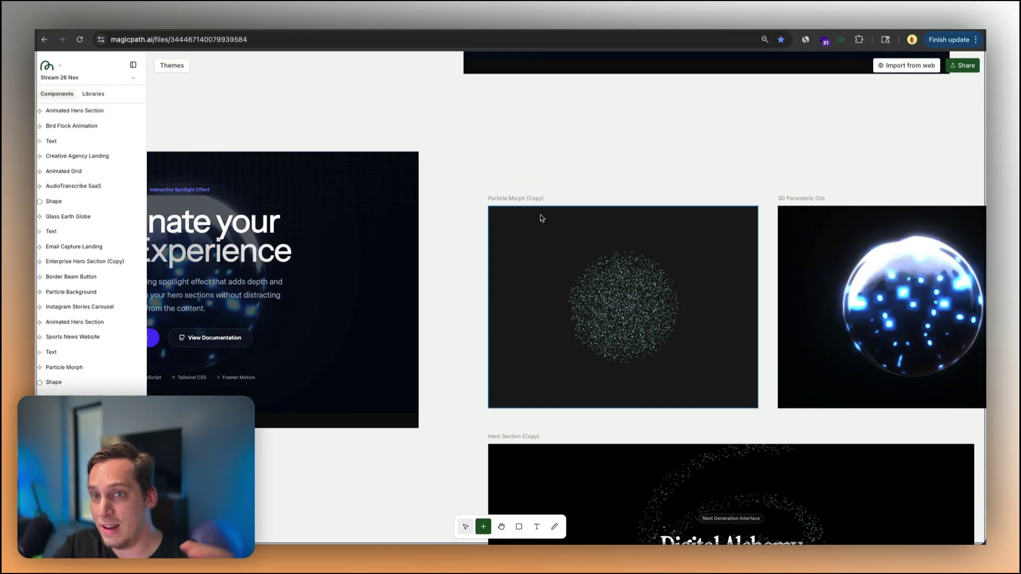
pyautogui.scroll(-5, 638, 202)
pyautogui.hscroll(5, 638, 202)
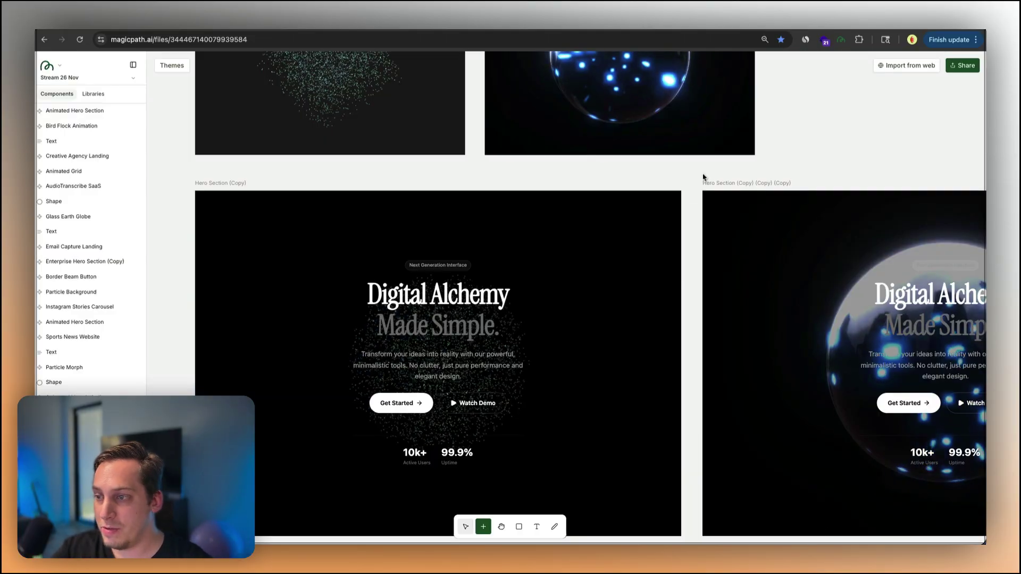
pyautogui.hscroll(8, 744, 176)
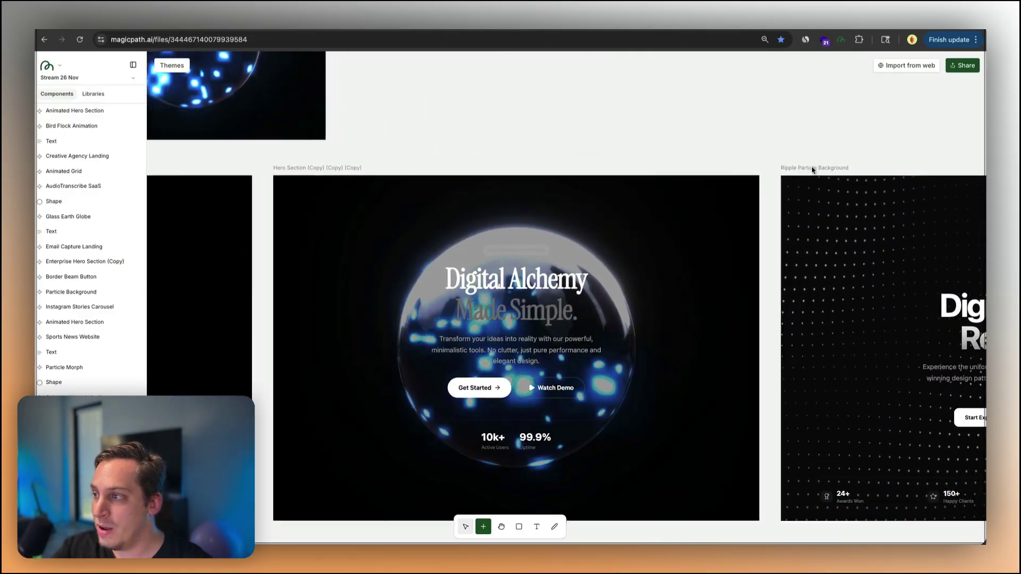
pyautogui.hscroll(6, 812, 170)
pyautogui.click(565, 334)
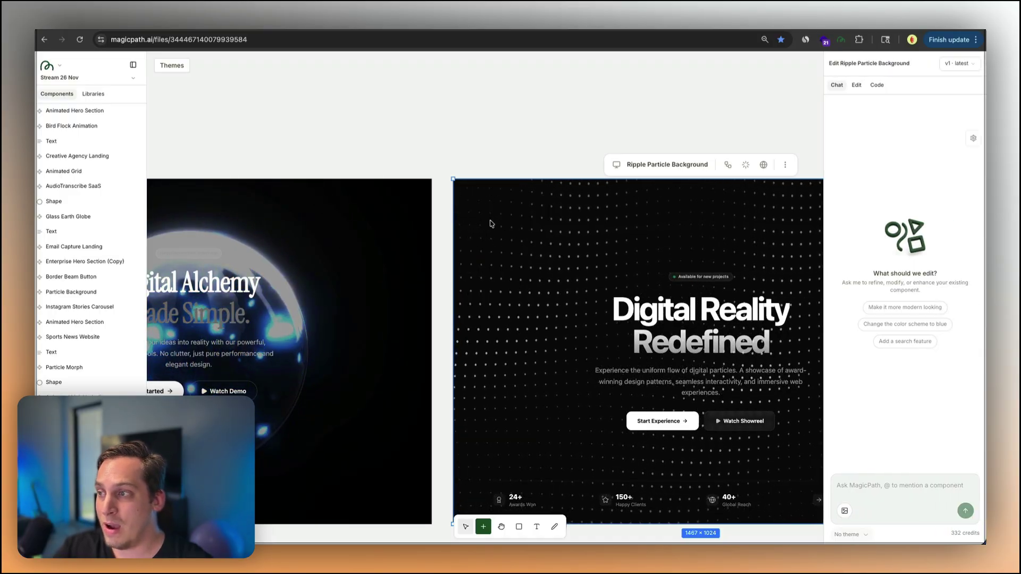
# Step: Pan left and deselect the Ripple hero, closing its edit panel
pyautogui.hscroll(-6, 638, 212)
pyautogui.click(814, 179)
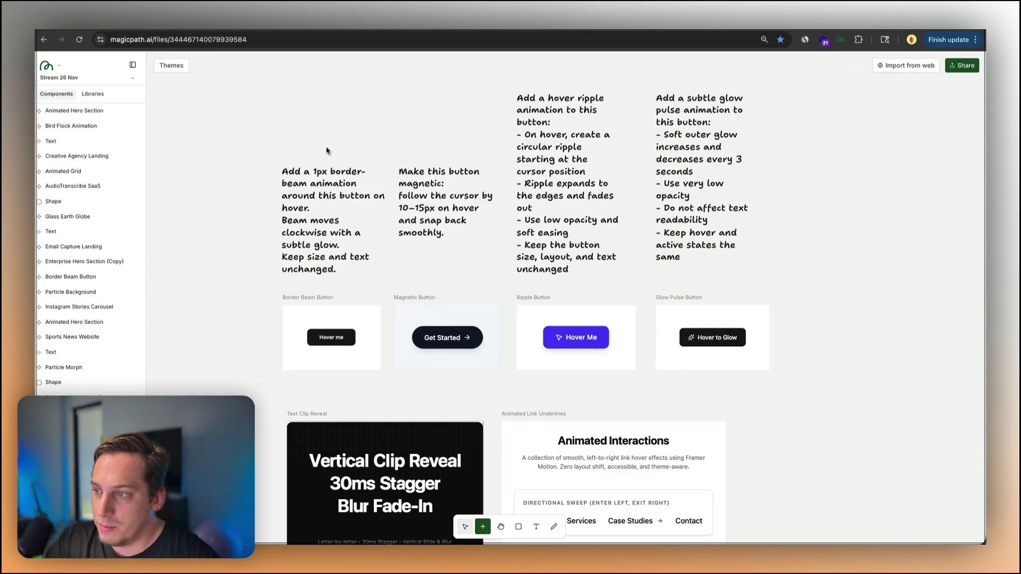
pyautogui.scroll(3, 327, 150)
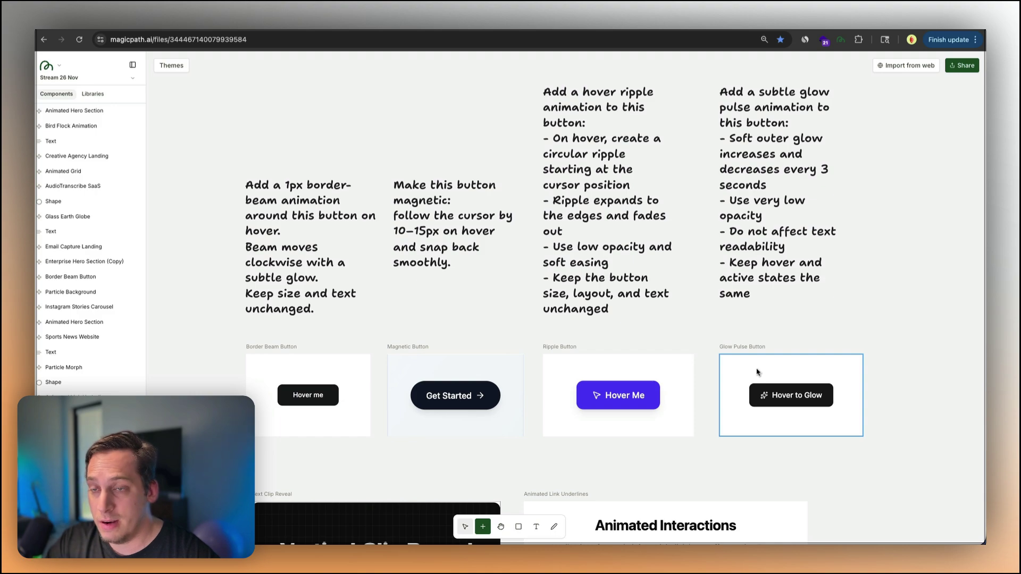
pyautogui.scroll(1, 274, 230)
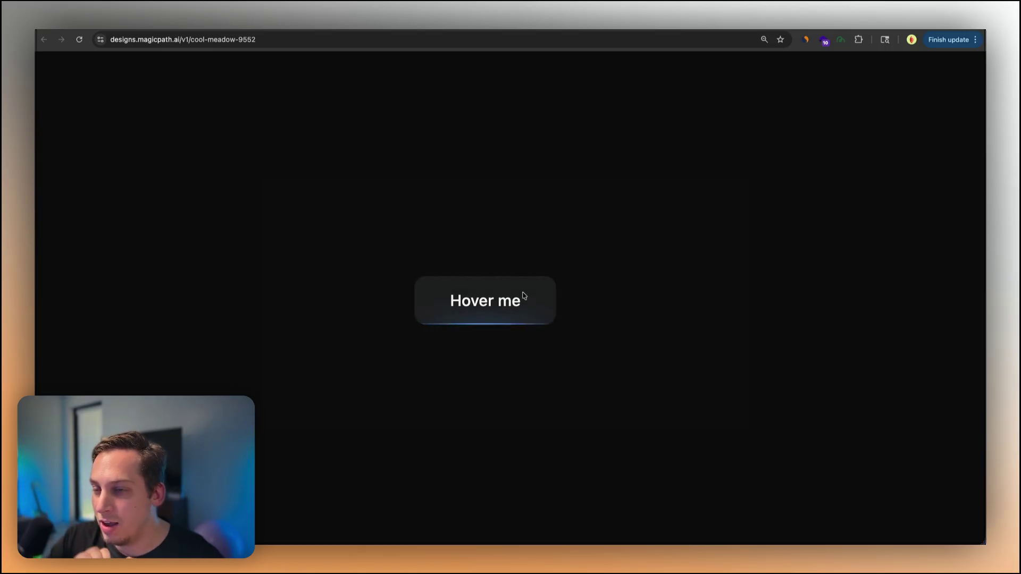
# Step: Close the live preview and restore the Border Beam Button to version 1
pyautogui.press('super+w')
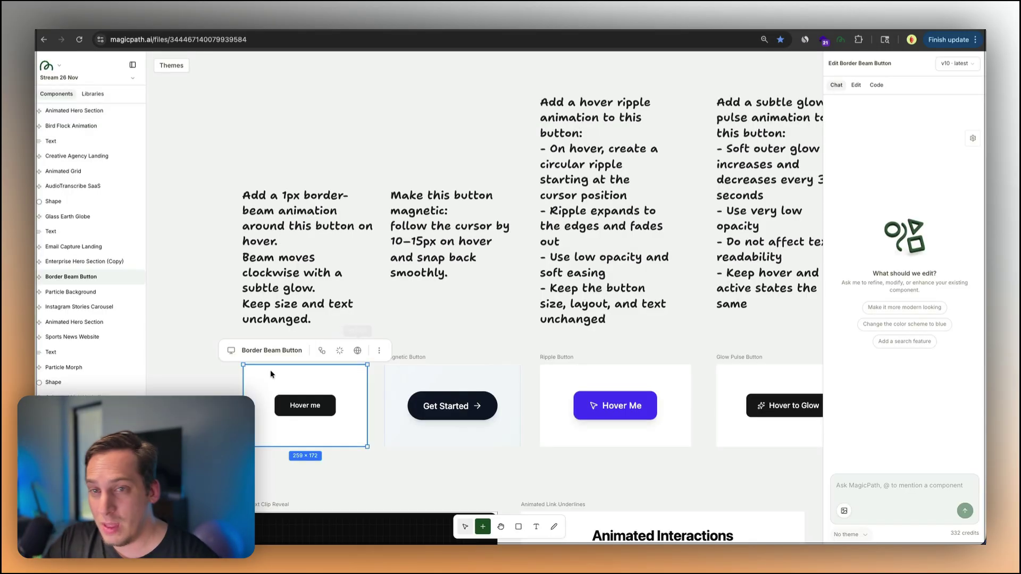
pyautogui.click(940, 63)
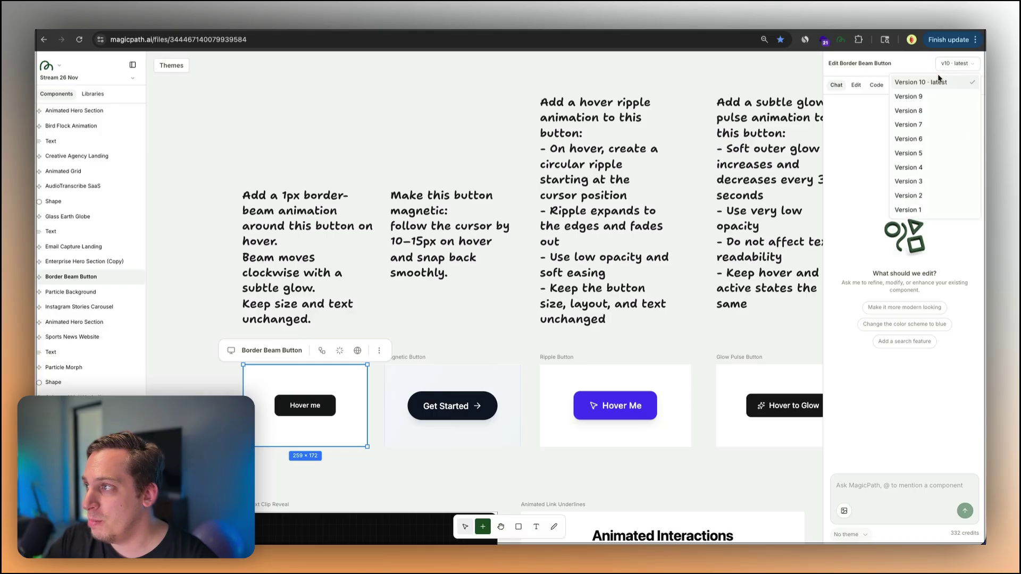
pyautogui.click(909, 210)
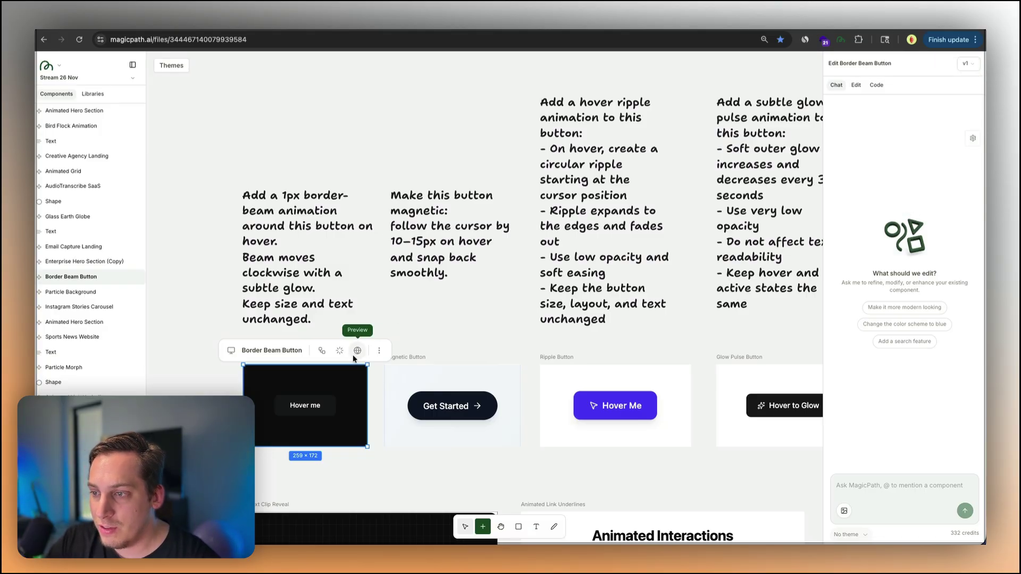
pyautogui.scroll(5, 214, 384)
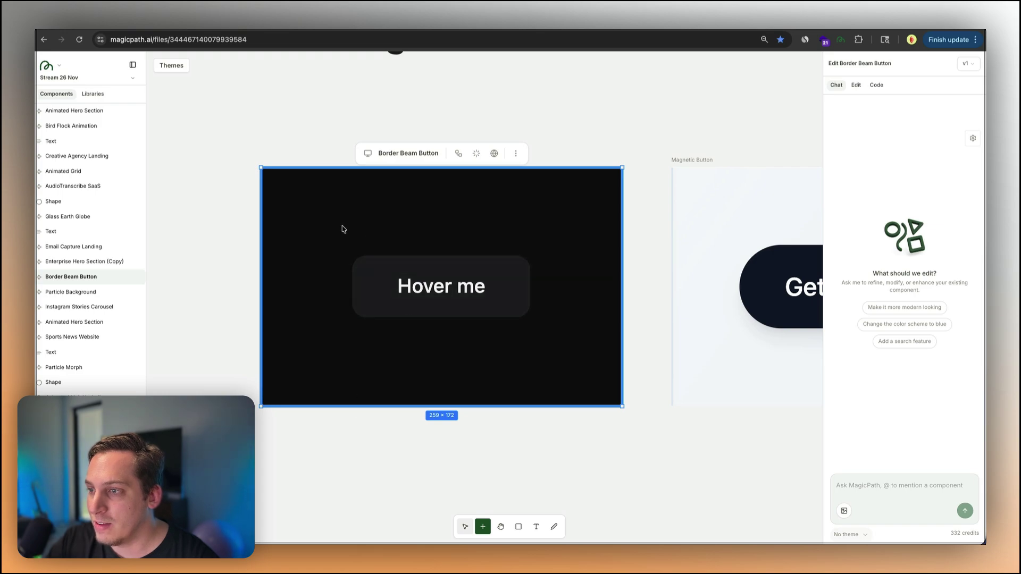
# Step: Switch the Border Beam Button to its dark-background version 2 and return to the button overview
pyautogui.click(965, 64)
pyautogui.click(904, 194)
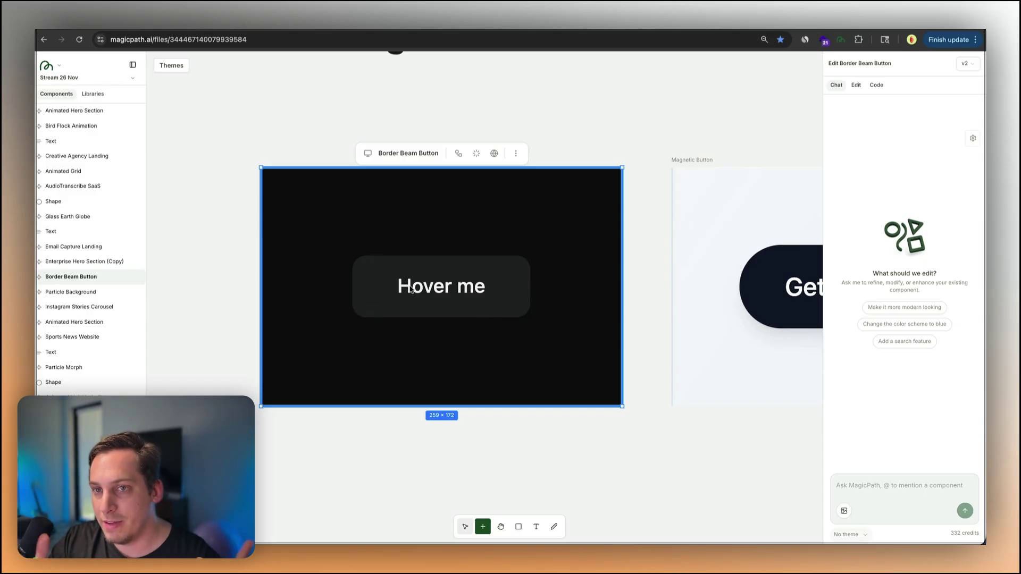
pyautogui.press('Escape')
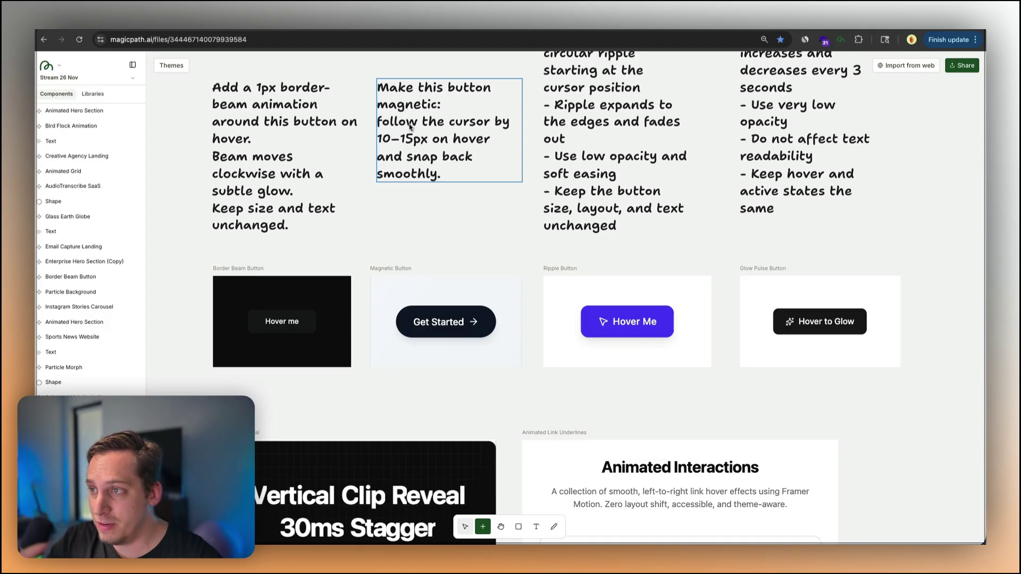
pyautogui.click(416, 269)
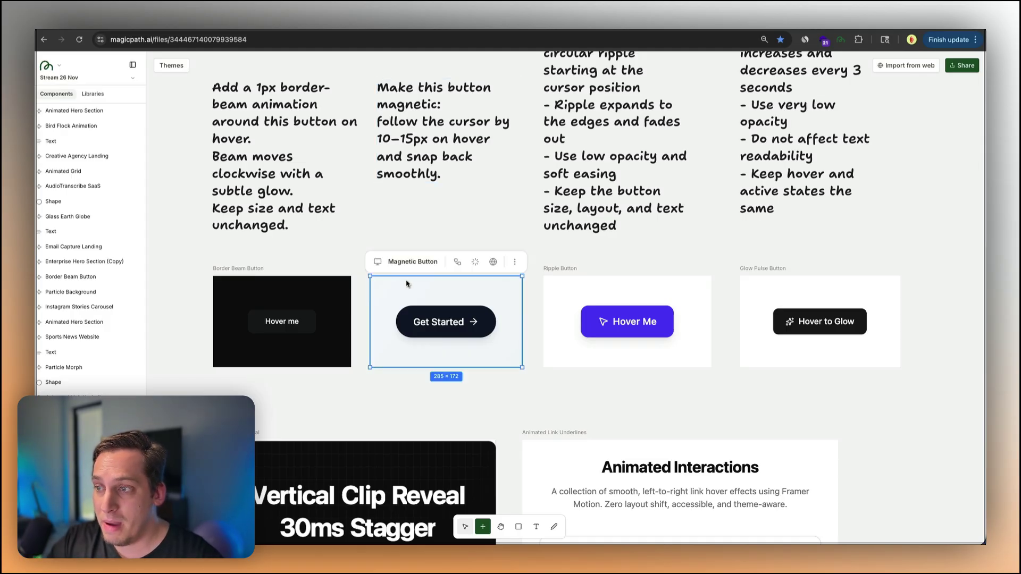
pyautogui.click(496, 257)
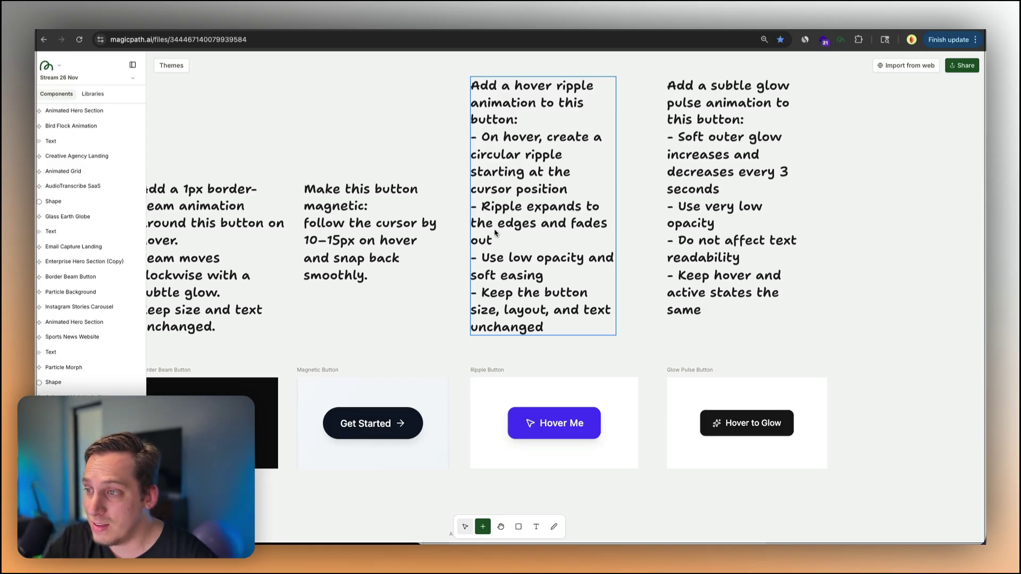
# Step: Preview the Ripple Button live to test its hover ripple, then close the preview
pyautogui.click(498, 280)
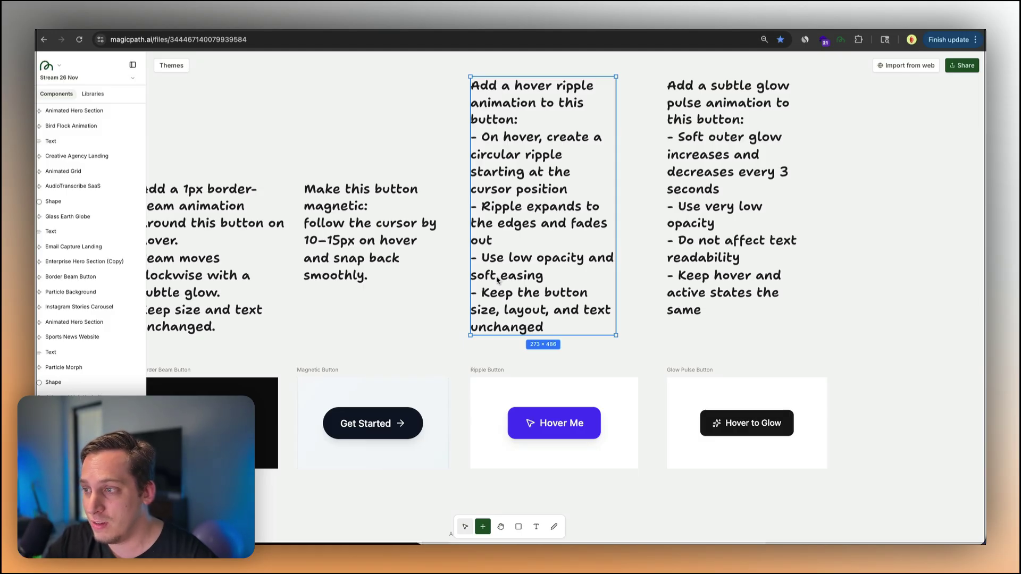
pyautogui.click(499, 371)
pyautogui.click(600, 364)
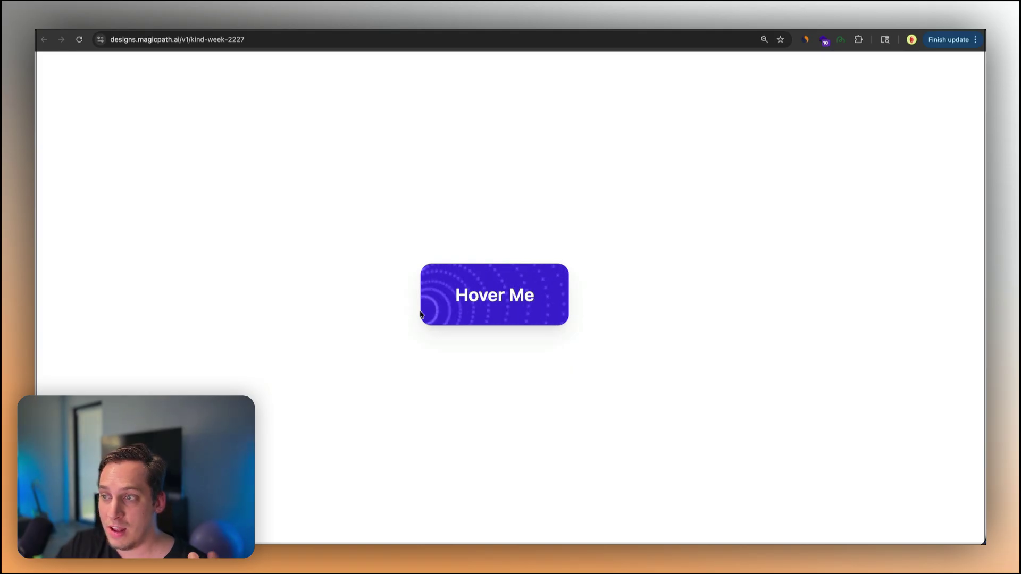
pyautogui.press('super+w')
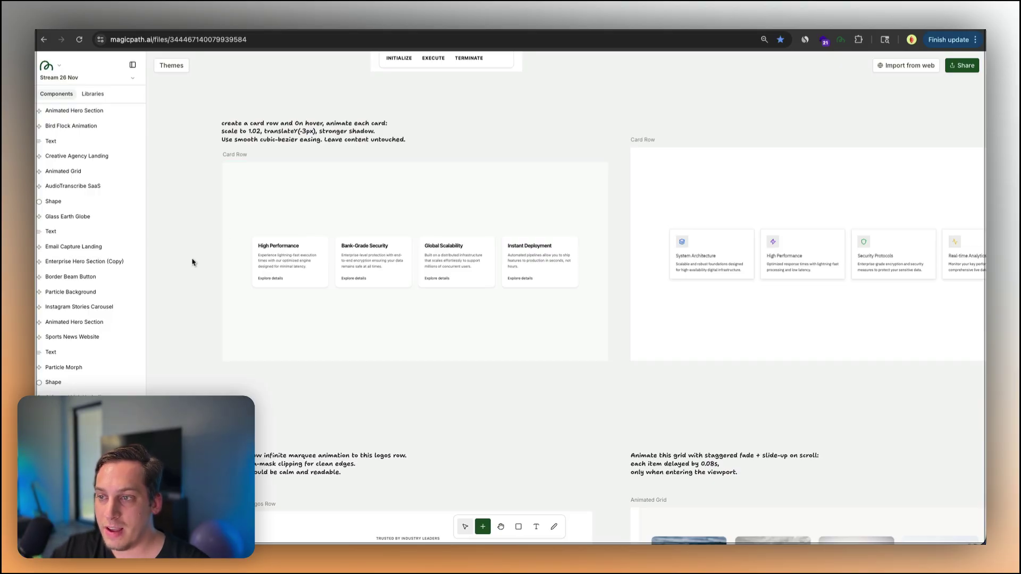
# Step: Check the prompt's translateY lift against the first Card Row's hover, then deselect it
pyautogui.click(253, 236)
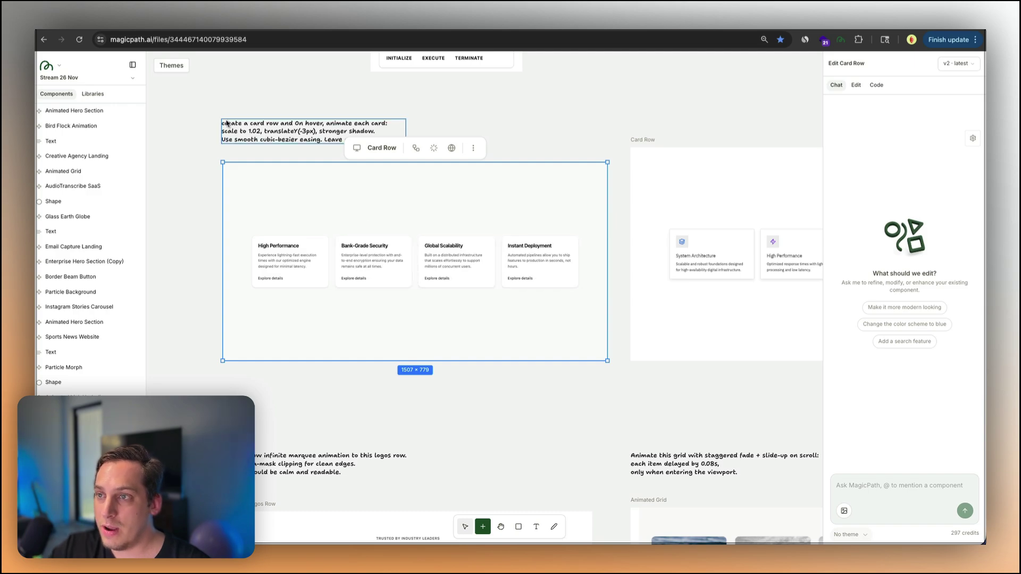
pyautogui.scroll(3, 225, 121)
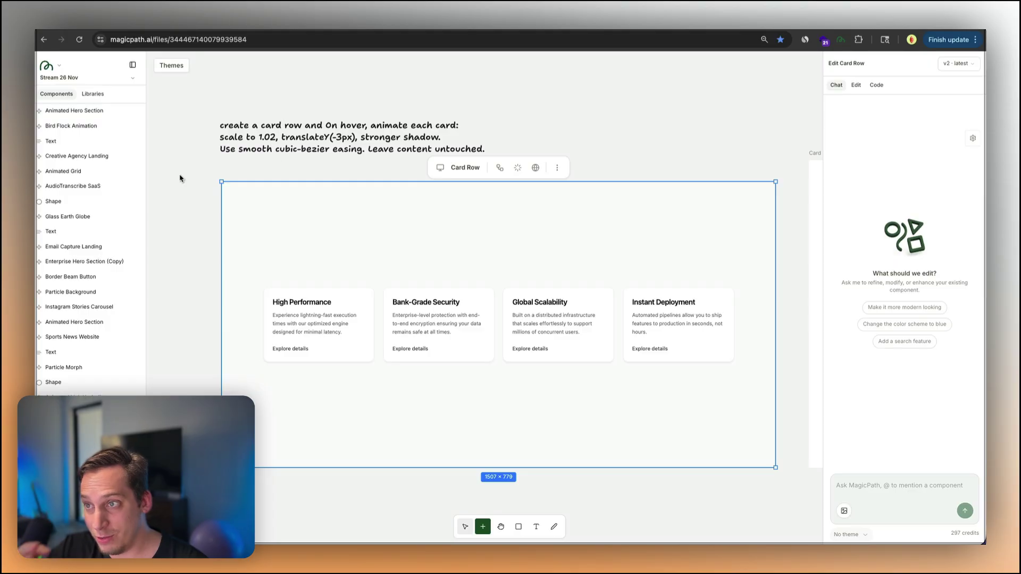
pyautogui.click(282, 138)
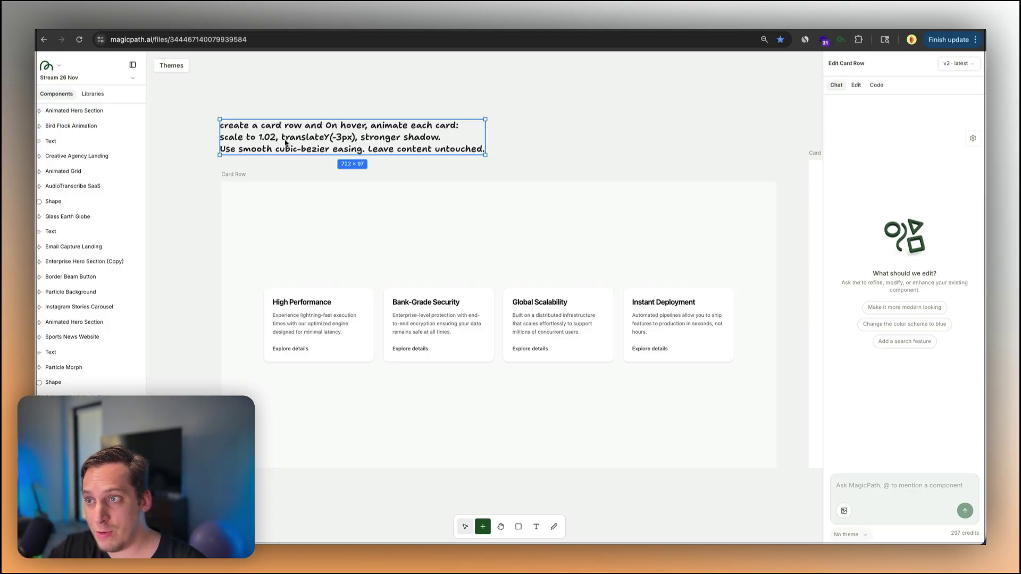
pyautogui.doubleClick(280, 137)
pyautogui.click(278, 136)
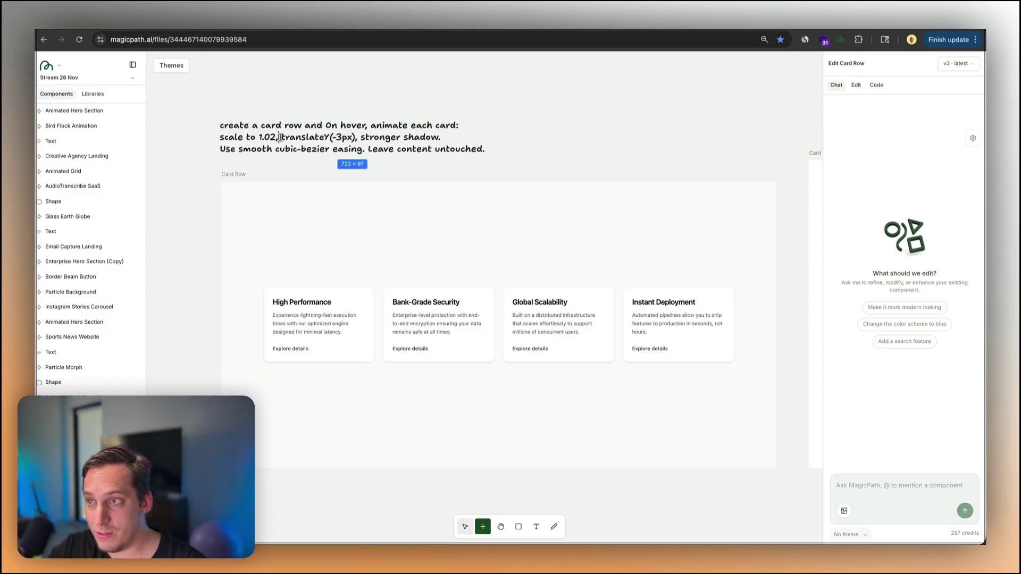
pyautogui.click(335, 315)
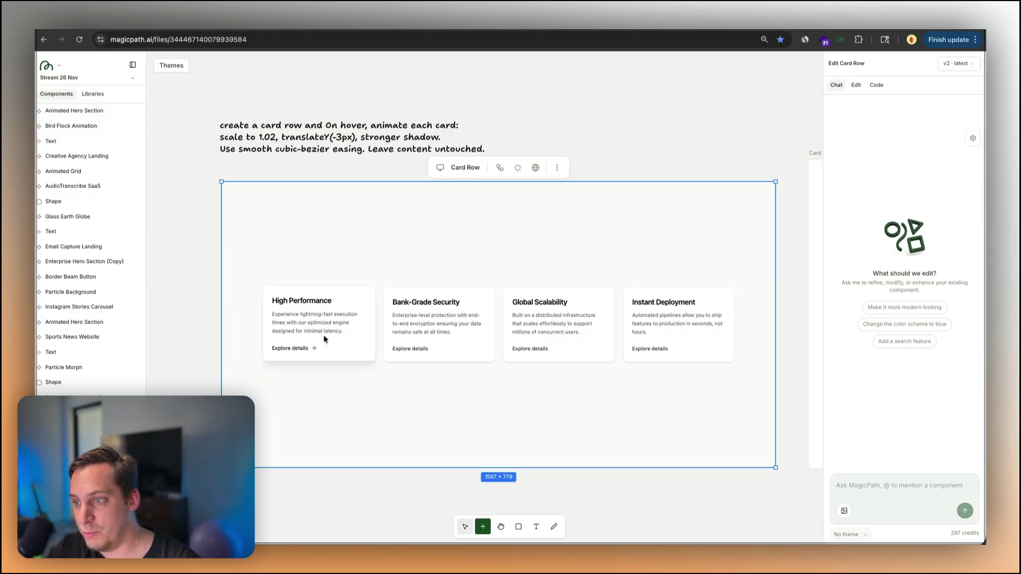
pyautogui.click(489, 142)
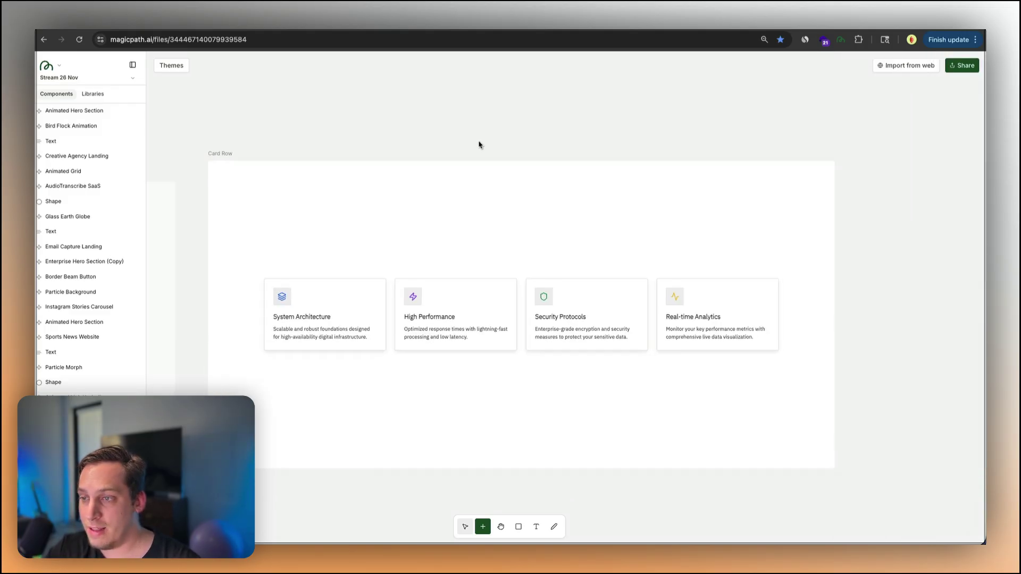
# Step: Select the icon Card Row, then move to the Marquee Logos Row prompt and zoom out
pyautogui.click(378, 270)
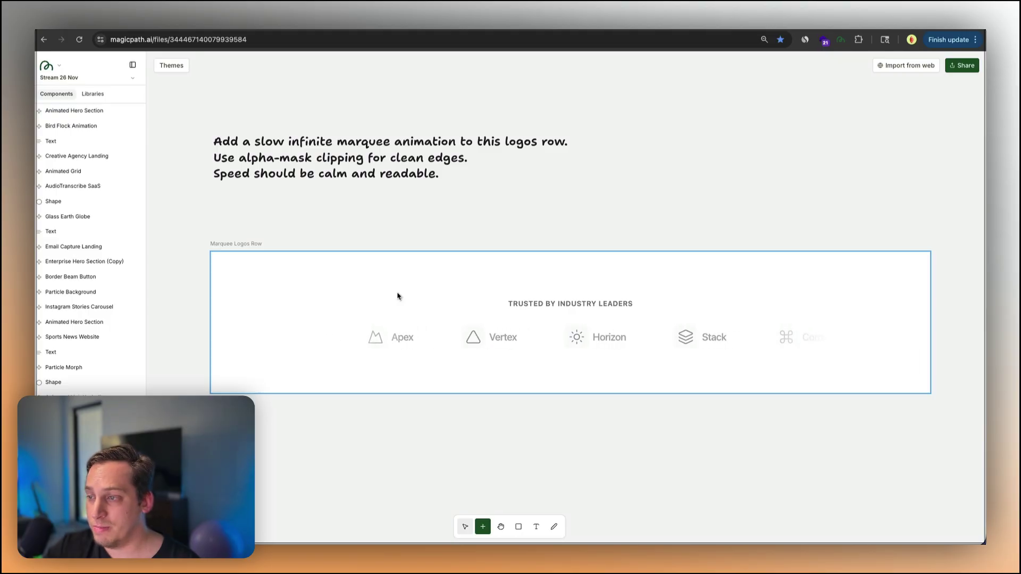
pyautogui.click(516, 150)
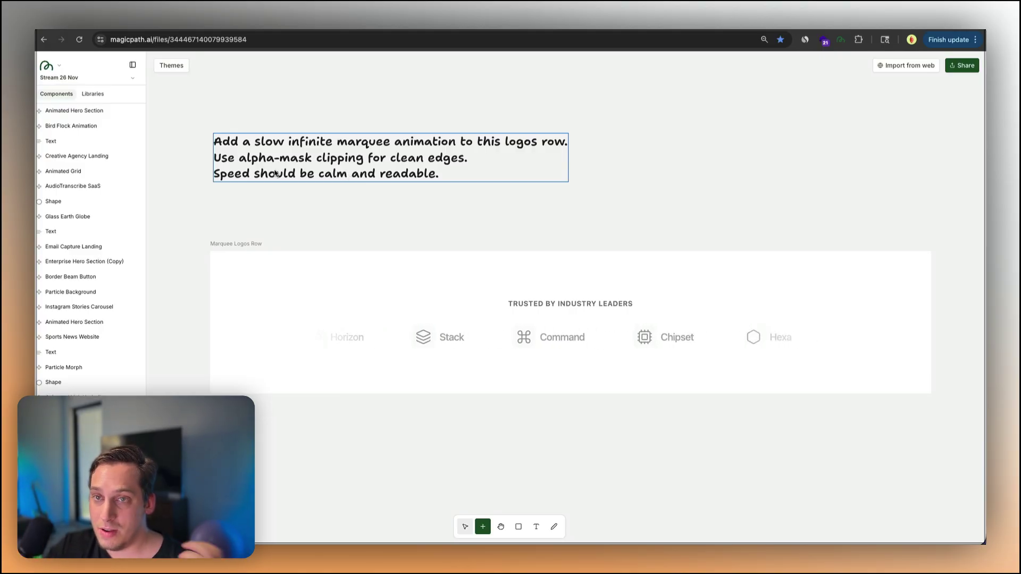
pyautogui.click(285, 159)
pyautogui.scroll(10, 365, 110)
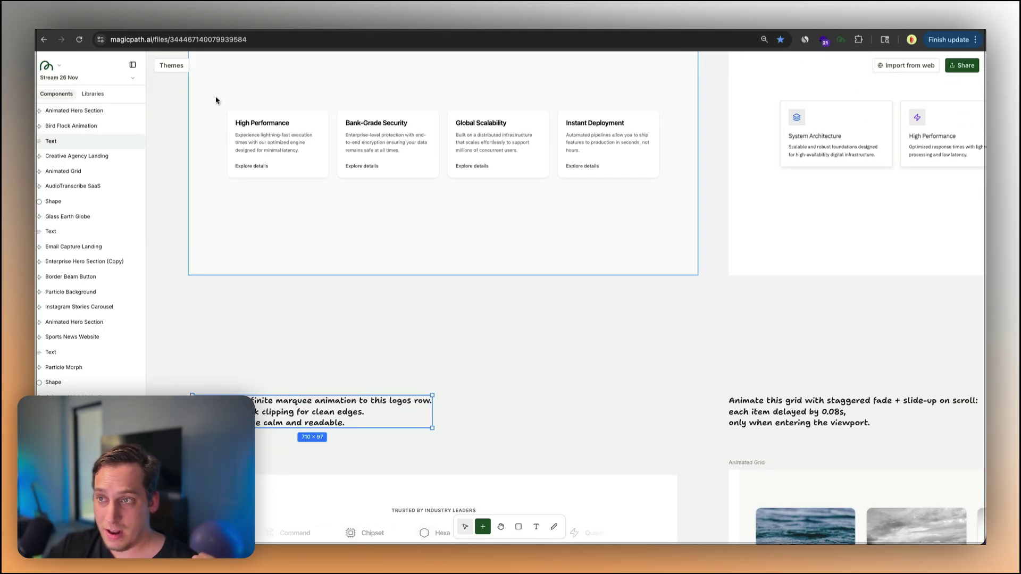
# Step: Select the AudioTranscribe SaaS fade-in glow-hero section and open its live preview
pyautogui.scroll(-10, 479, 118)
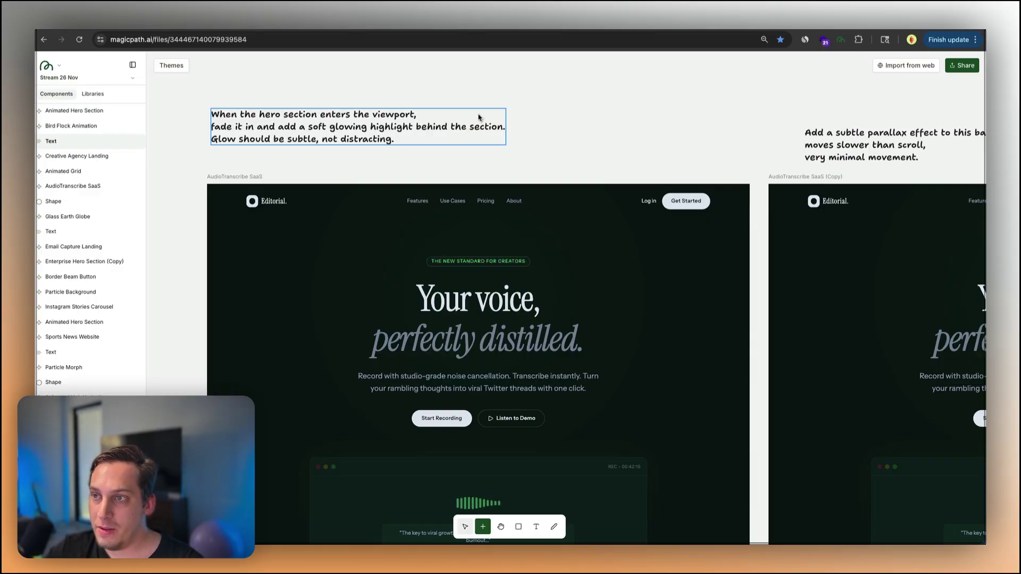
pyautogui.click(449, 213)
pyautogui.scroll(-2, 611, 175)
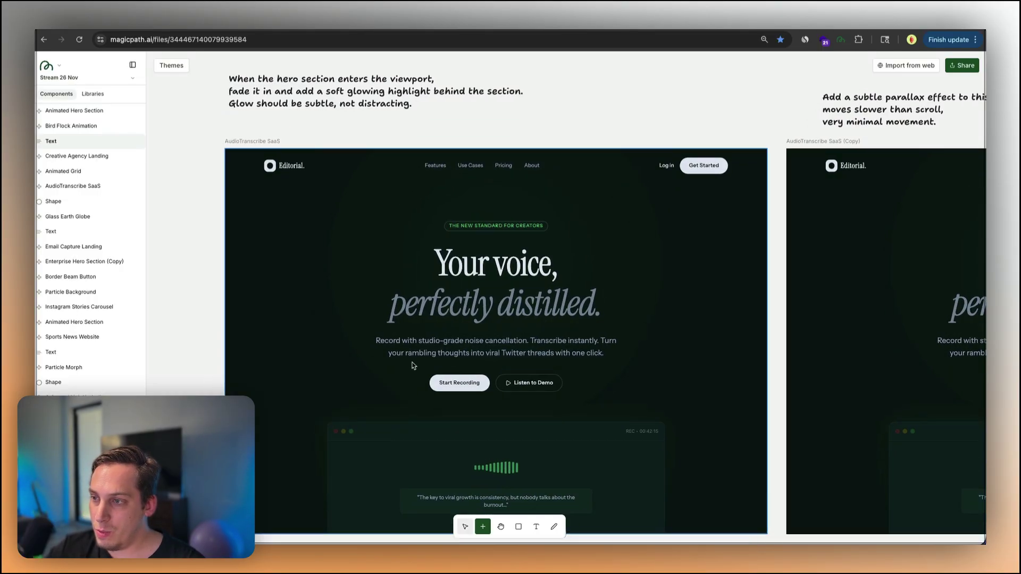
pyautogui.click(374, 299)
pyautogui.scroll(-15, 372, 338)
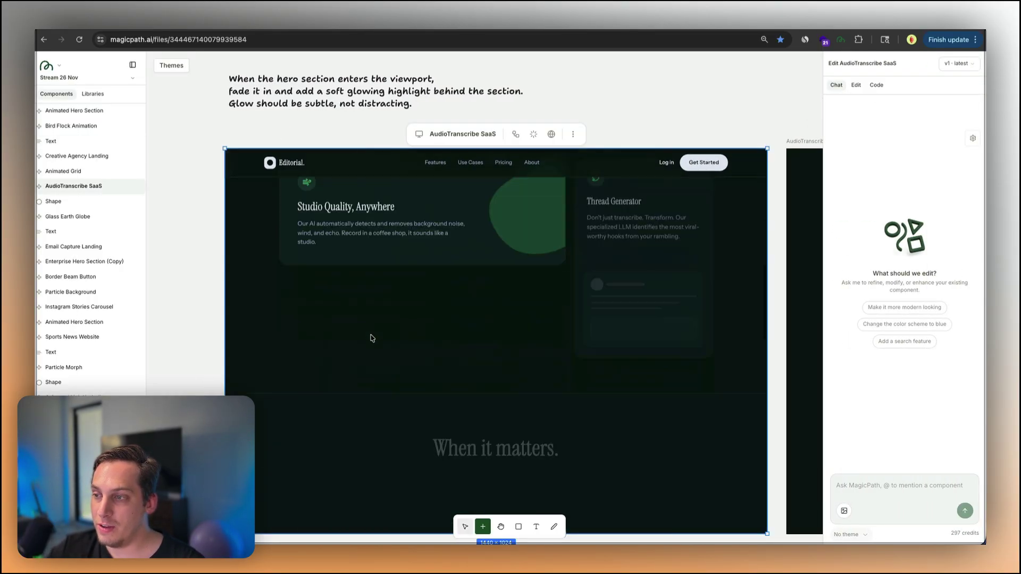
pyautogui.scroll(15, 372, 338)
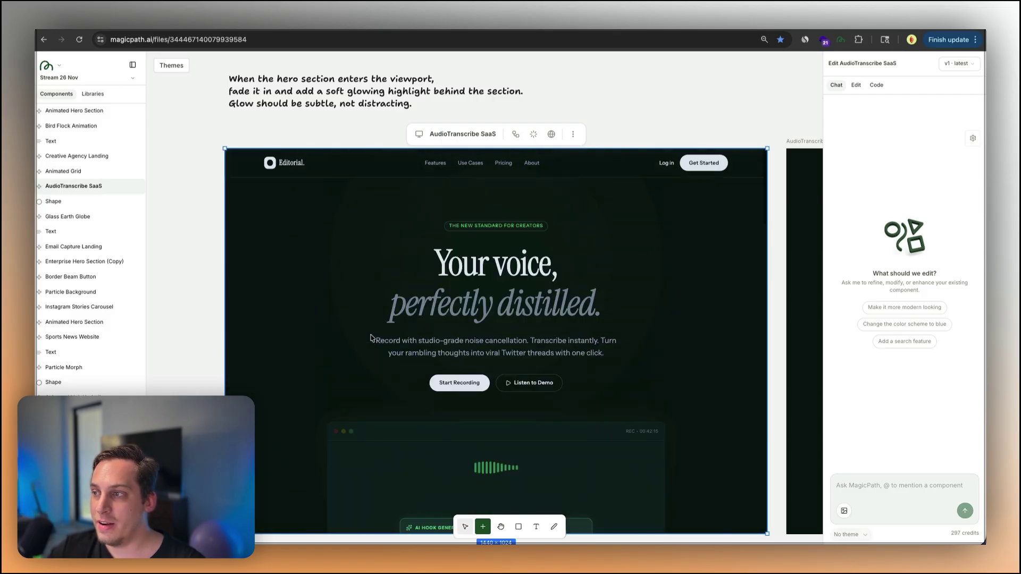
pyautogui.click(582, 98)
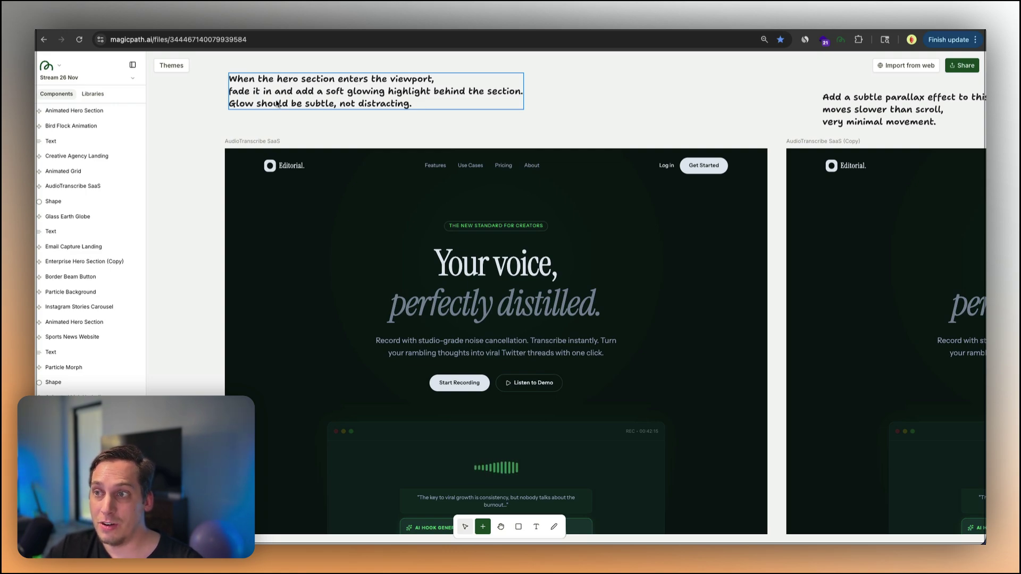
pyautogui.click(453, 156)
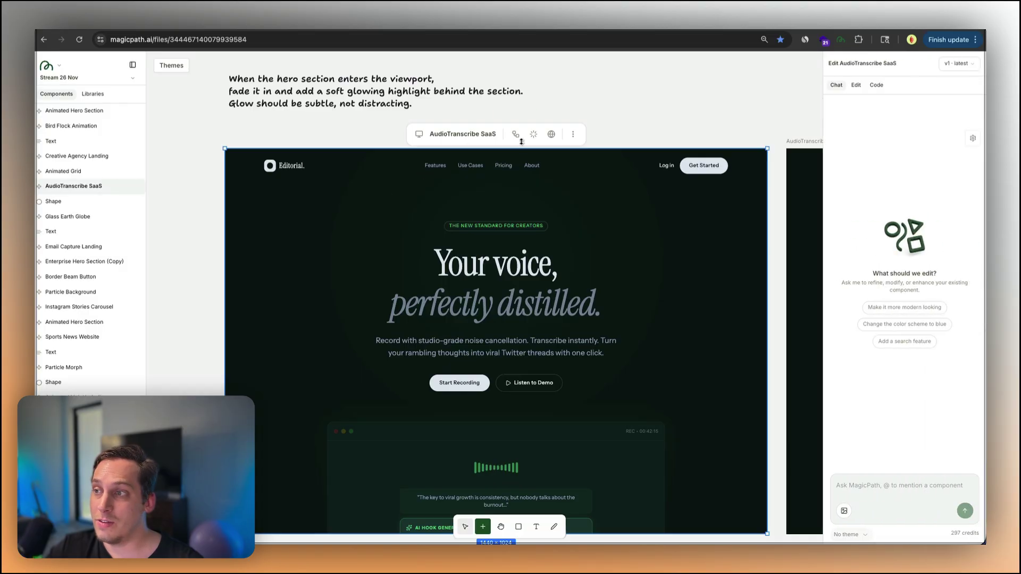
pyautogui.click(551, 134)
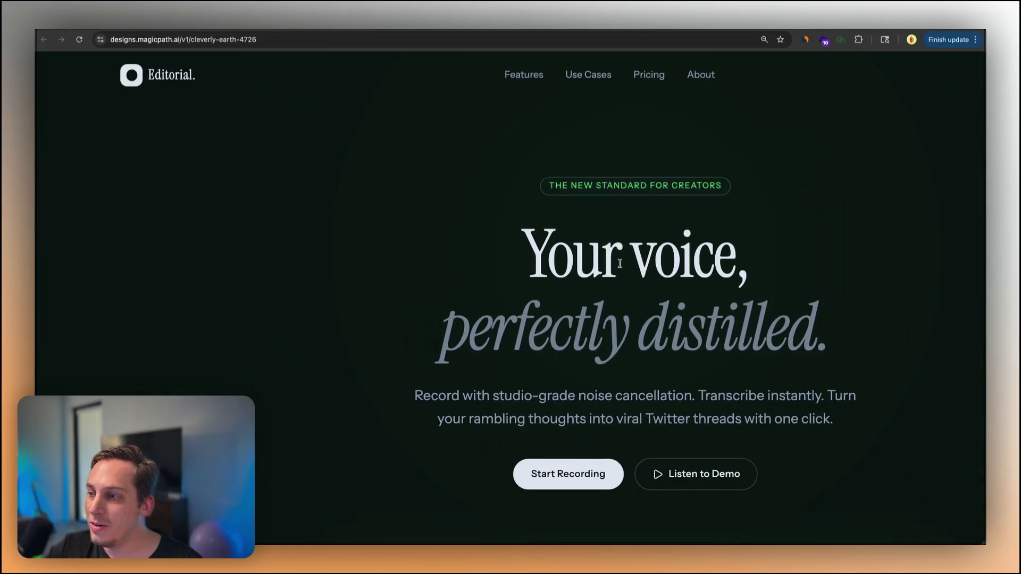
# Step: Reload the AudioTranscribe preview to replay its entrance animation, then close it
pyautogui.click(76, 44)
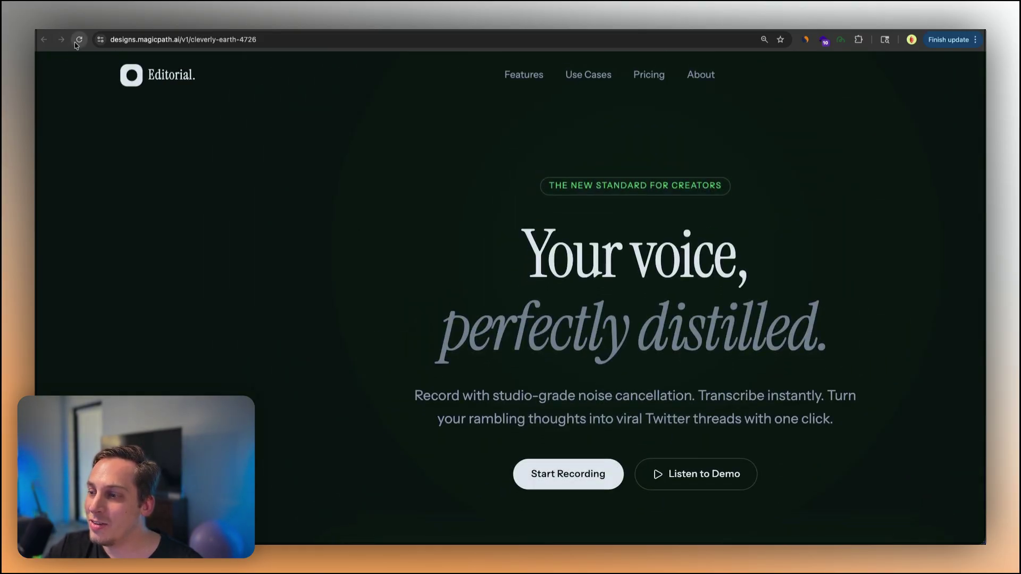
pyautogui.scroll(-2, 575, 483)
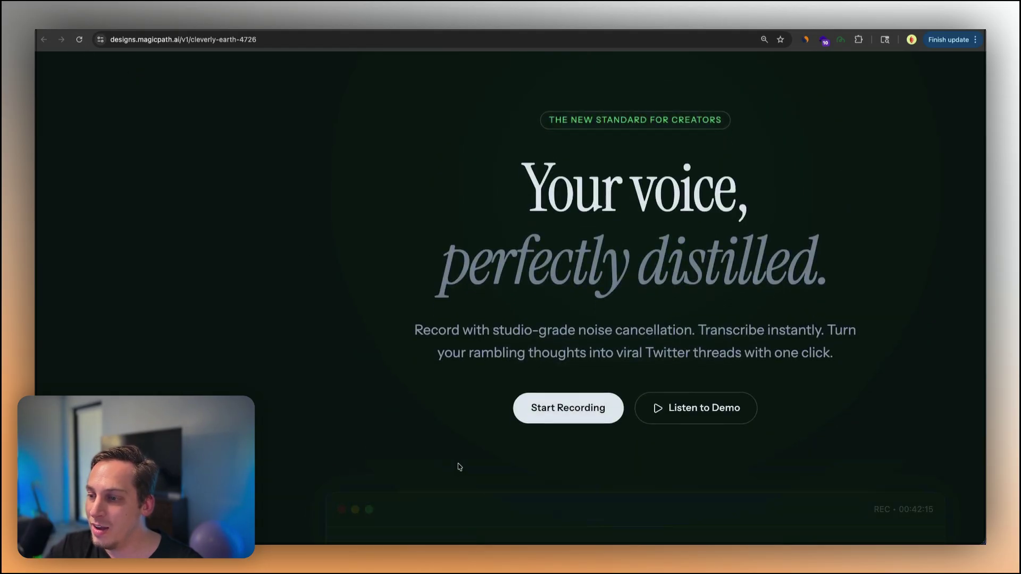
pyautogui.press('super+w')
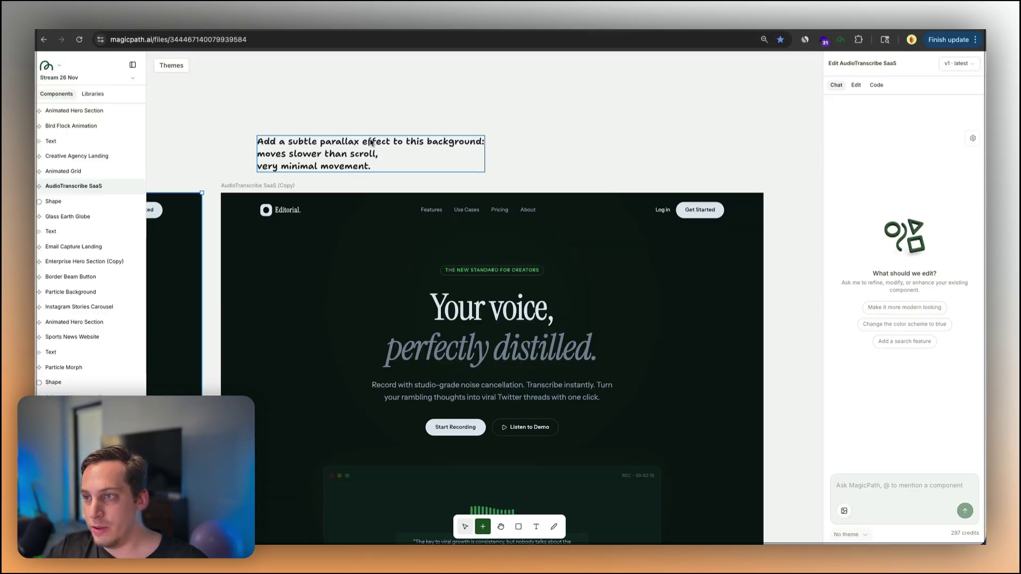
# Step: Preview the parallax AudioTranscribe SaaS (Copy), scrolling to test its background, then close it
pyautogui.click(330, 140)
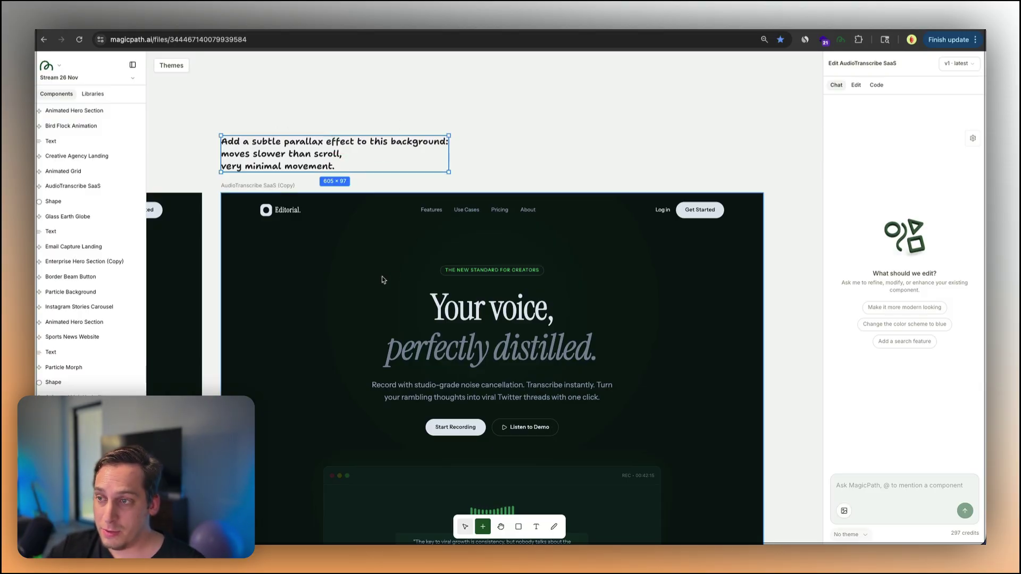
pyautogui.click(466, 217)
pyautogui.click(558, 179)
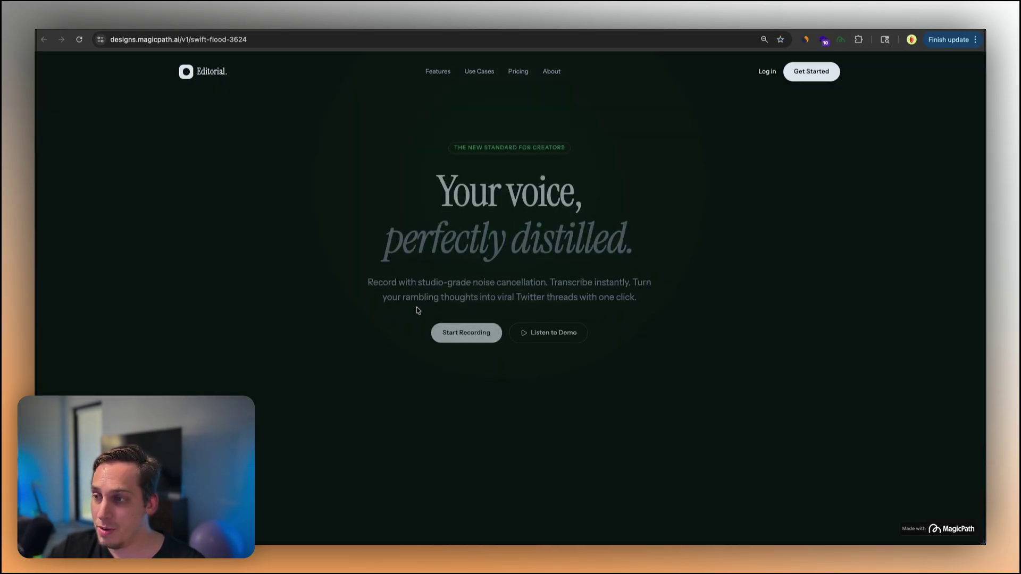
pyautogui.scroll(-6, 418, 311)
pyautogui.scroll(-4, 418, 311)
pyautogui.scroll(3, 418, 311)
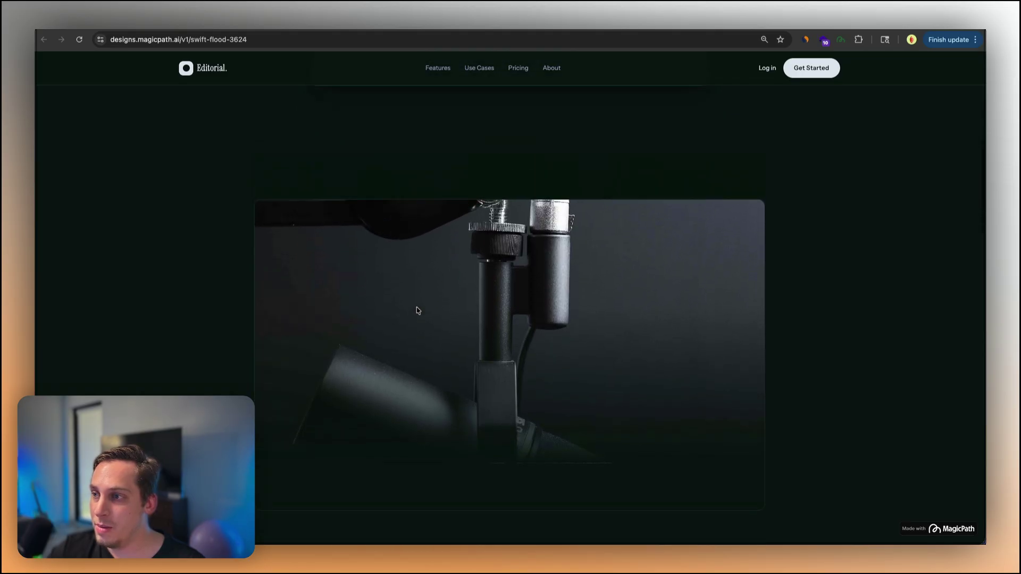
pyautogui.scroll(-4, 418, 311)
pyautogui.scroll(4, 418, 311)
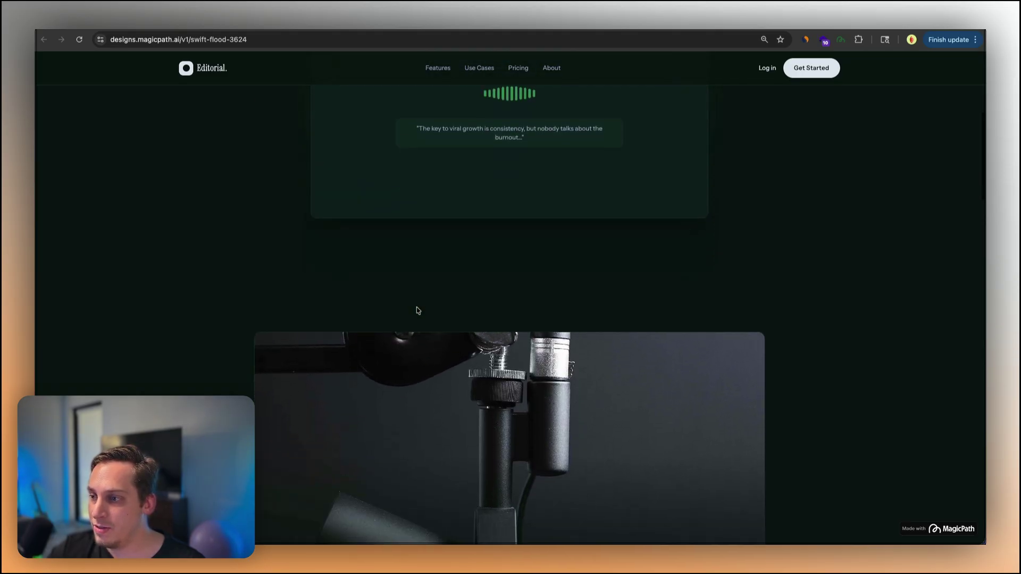
pyautogui.scroll(-5, 418, 311)
pyautogui.scroll(6, 418, 311)
pyautogui.scroll(-4, 418, 311)
pyautogui.scroll(2, 418, 311)
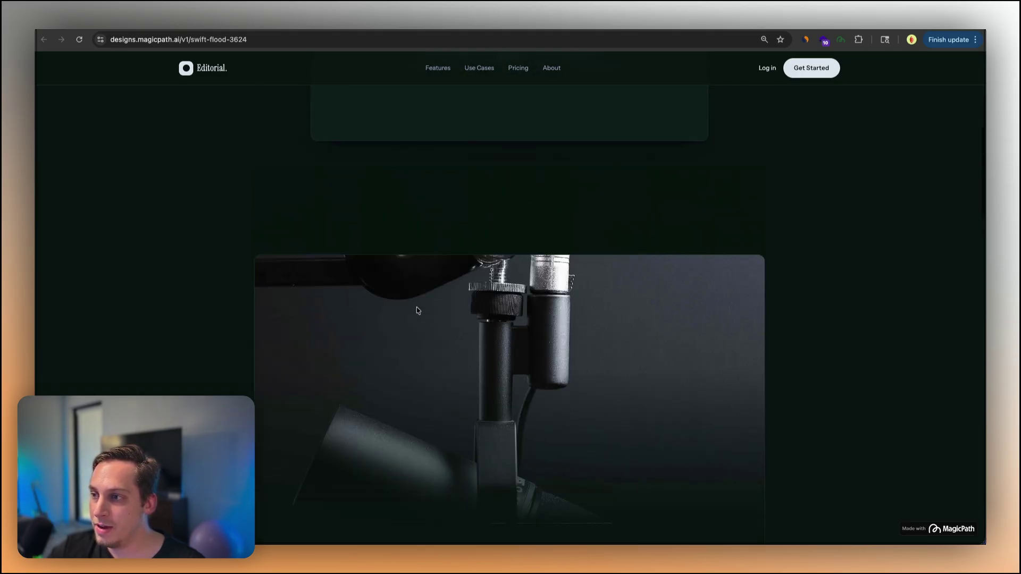
pyautogui.press('super+w')
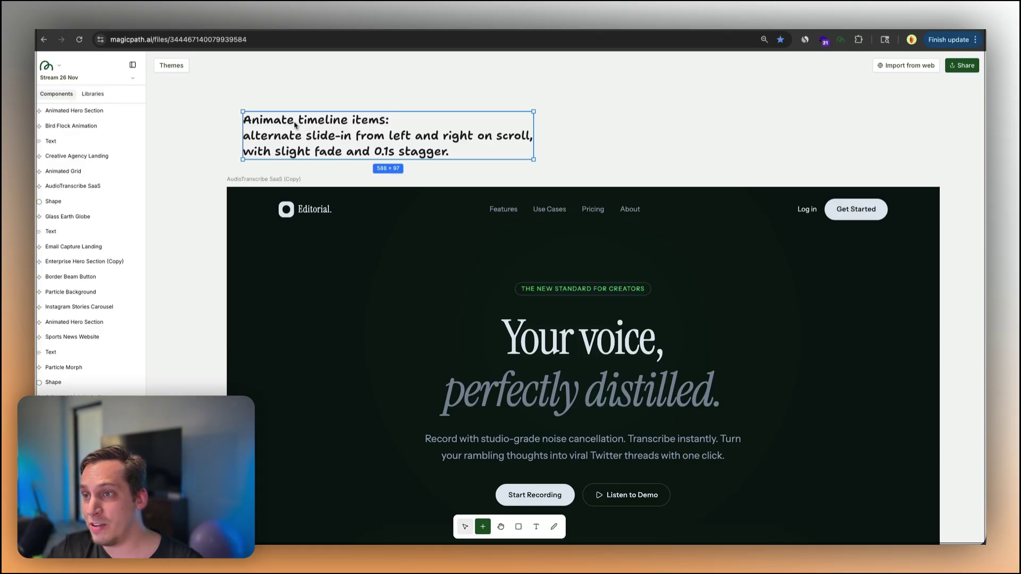
# Step: Highlight the timeline prompt's alternating slide-in and 0.1s stagger instructions
pyautogui.doubleClick(263, 120)
pyautogui.moveTo(246, 120); pyautogui.dragTo(371, 118)
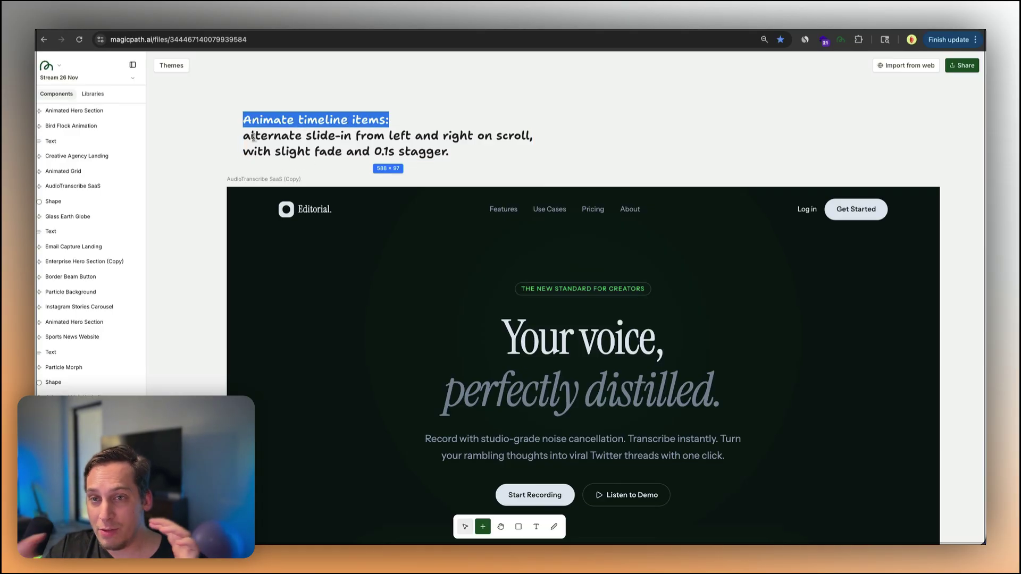
pyautogui.moveTo(243, 136); pyautogui.dragTo(448, 153)
pyautogui.press('Escape')
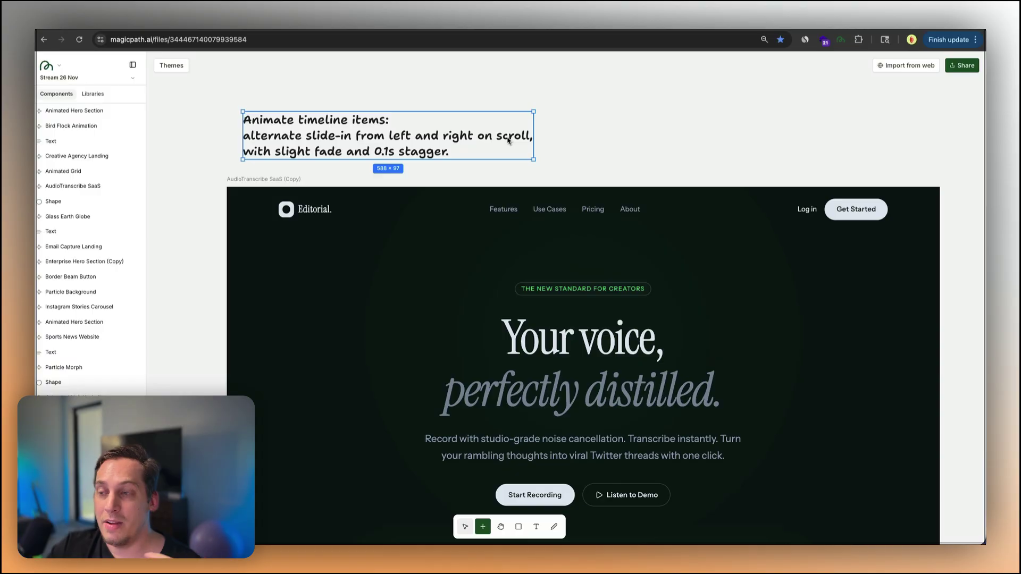
# Step: Preview the timeline copy, scrolling through the alternating Our Journey cards, then close it
pyautogui.click(365, 223)
pyautogui.click(652, 169)
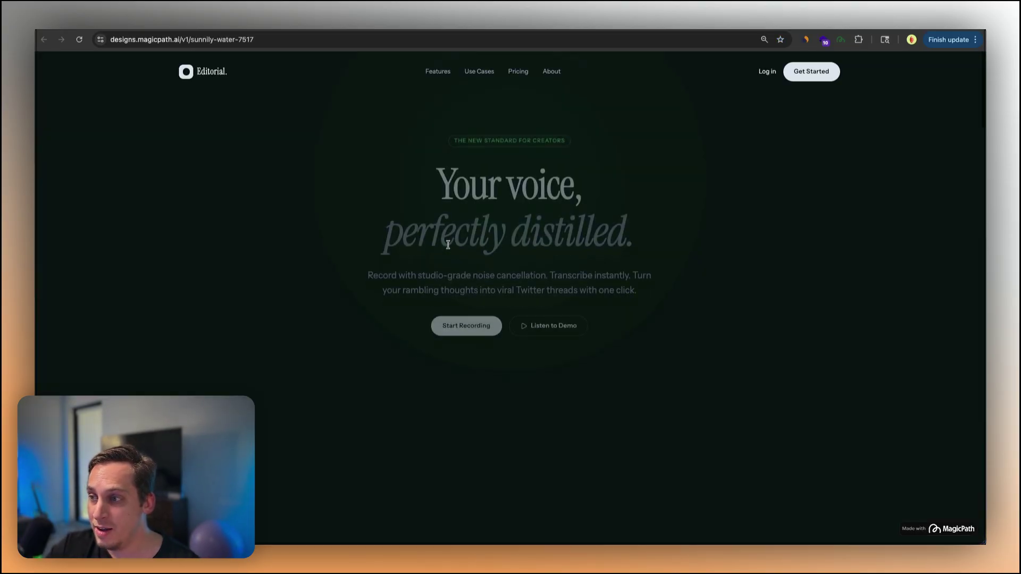
pyautogui.scroll(-12, 448, 248)
pyautogui.scroll(-10, 448, 248)
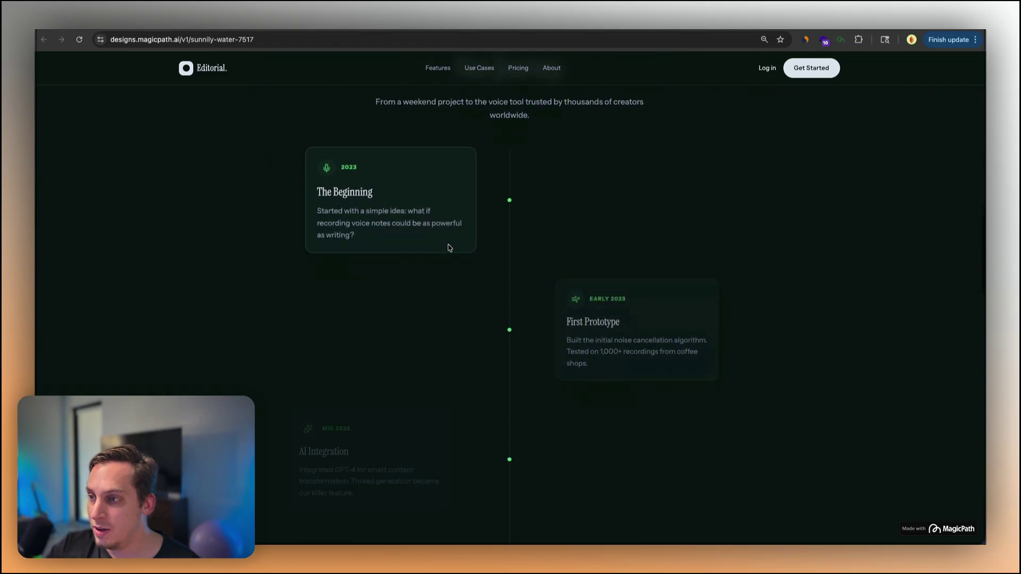
pyautogui.scroll(-5, 624, 302)
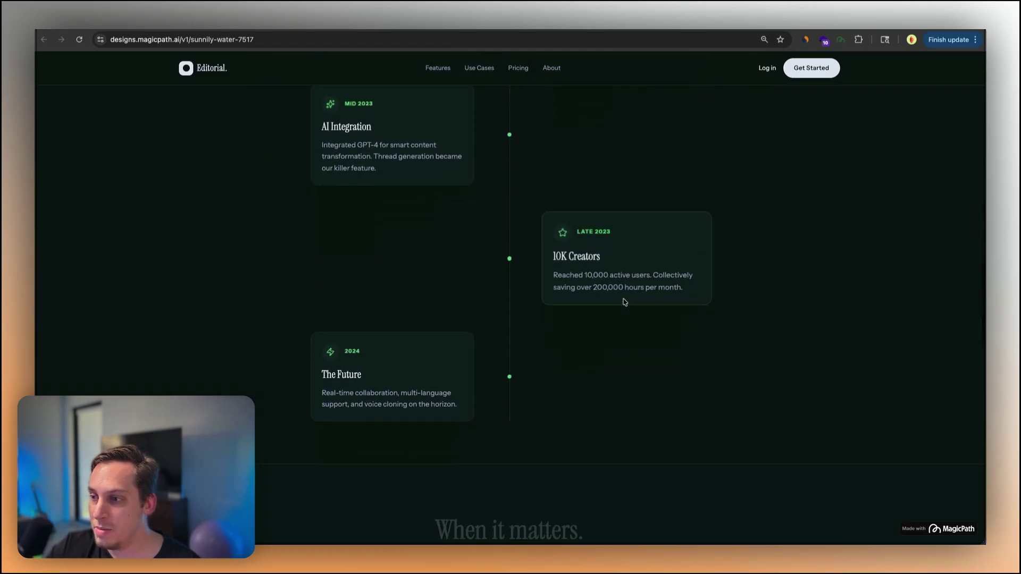
pyautogui.scroll(5, 622, 299)
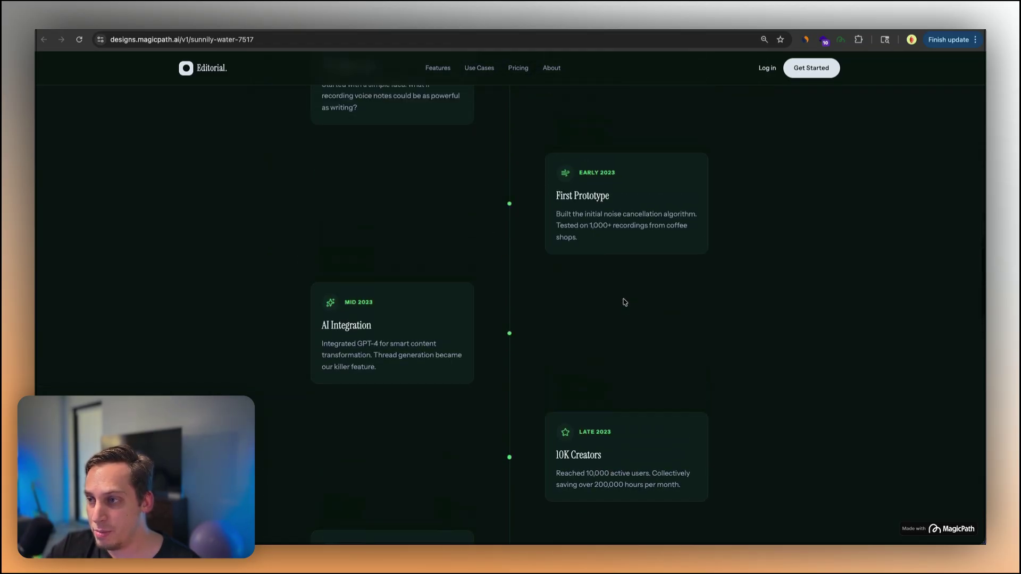
pyautogui.press('super+w')
# Step: Find the fade, slide-up and blur-in AudioTranscribe SaaS (Copy) frame and open its live preview
pyautogui.scroll(5, 472, 186)
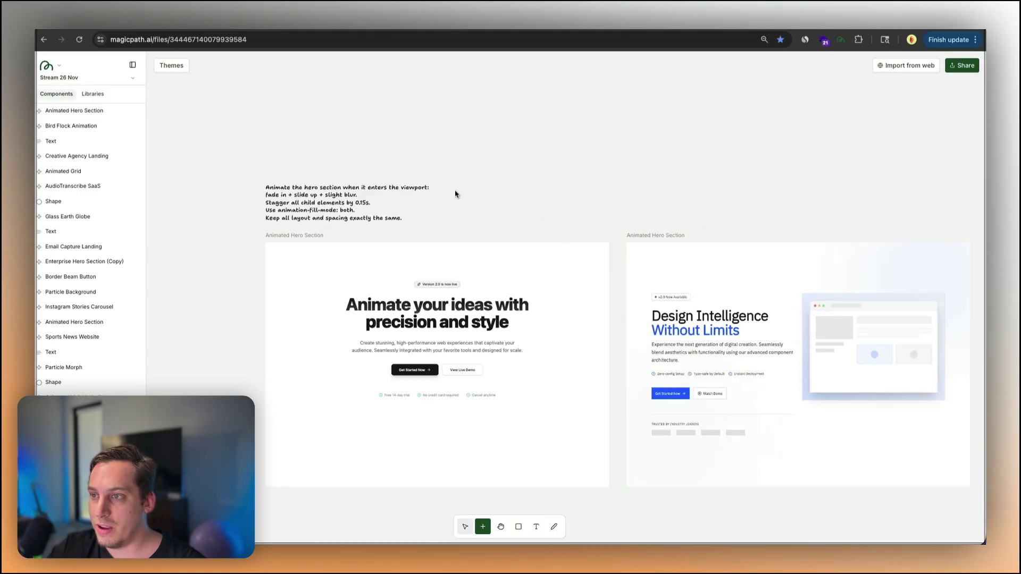
pyautogui.scroll(-5, 596, 223)
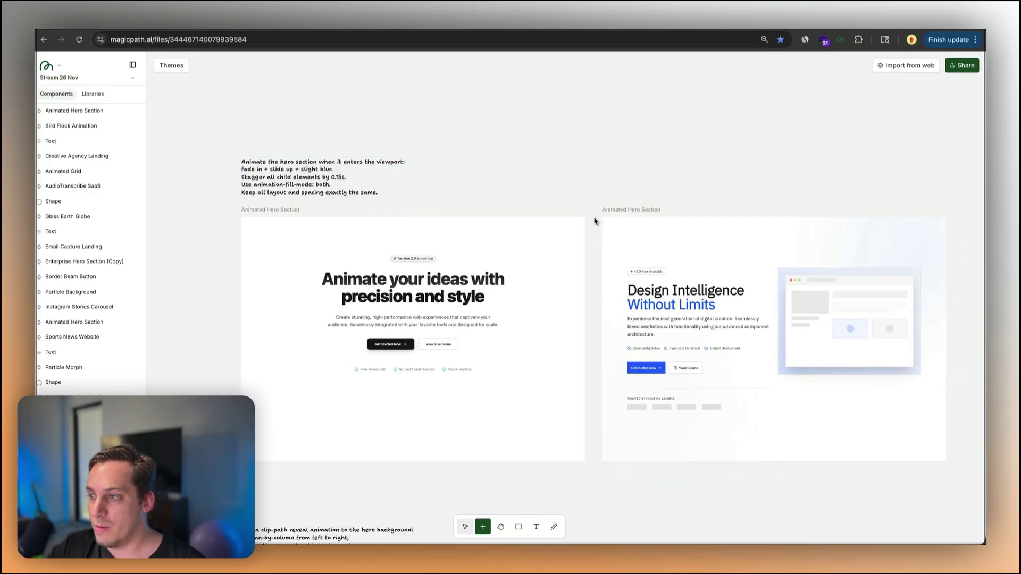
pyautogui.scroll(-10, 686, 338)
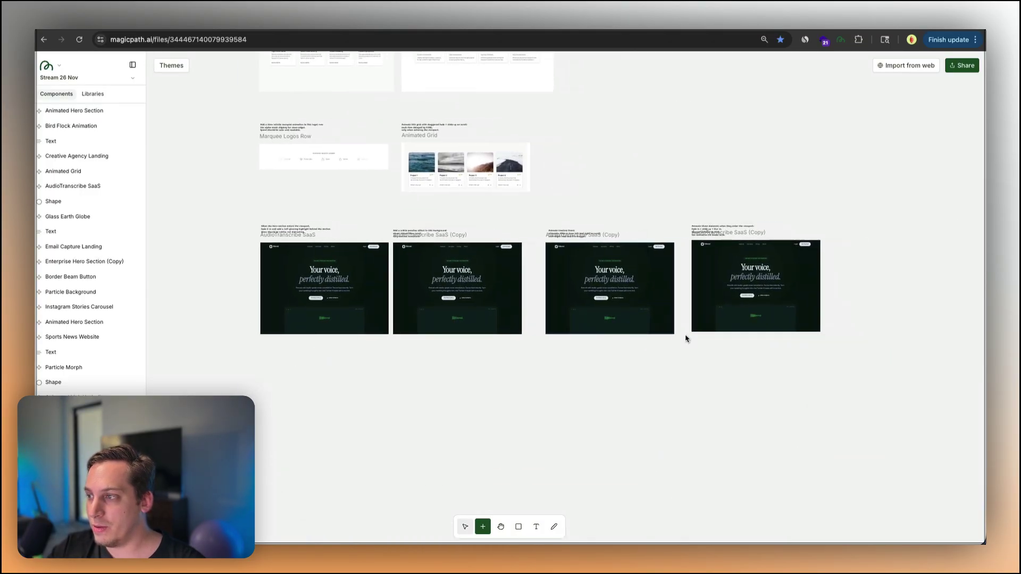
pyautogui.scroll(5, 664, 258)
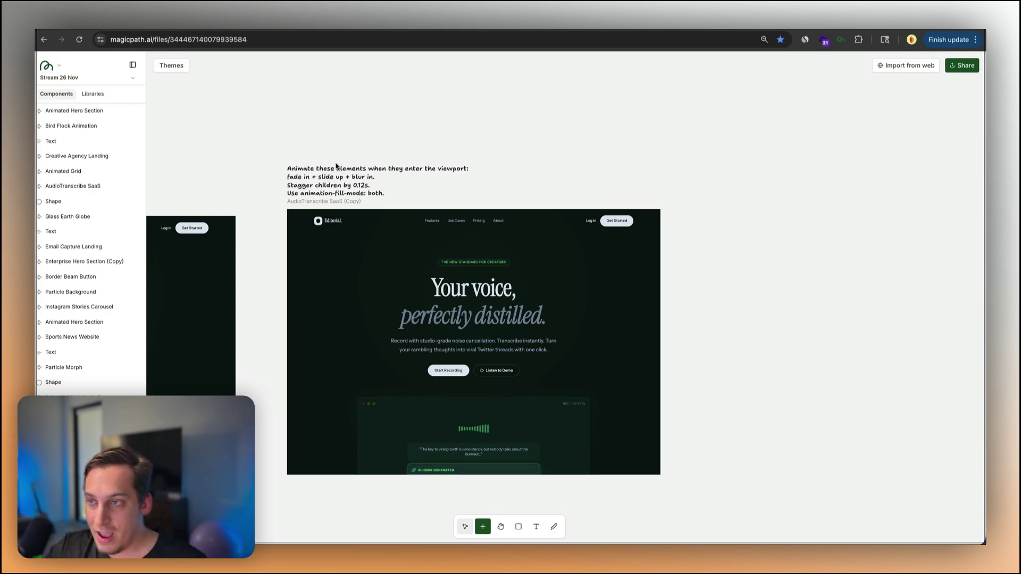
pyautogui.click(347, 222)
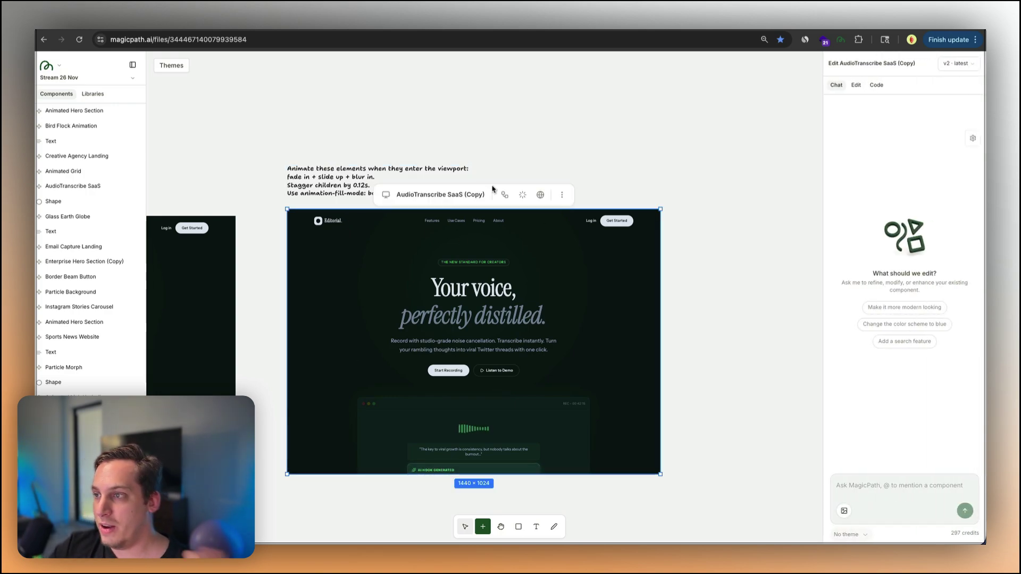
pyautogui.click(535, 194)
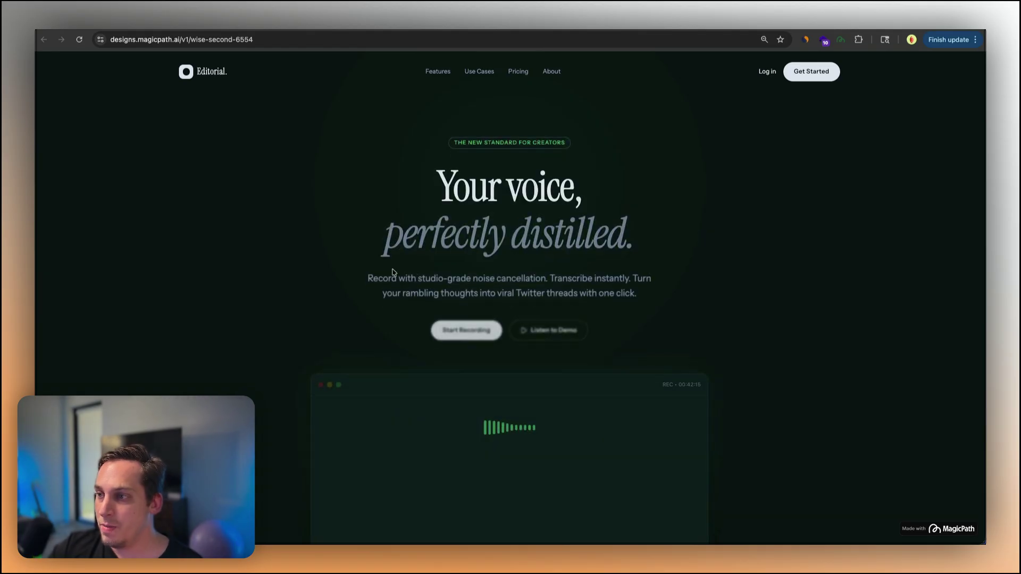
# Step: Reload the blur-in preview page with Cmd+R to replay its entrance animation
pyautogui.press('super+r')
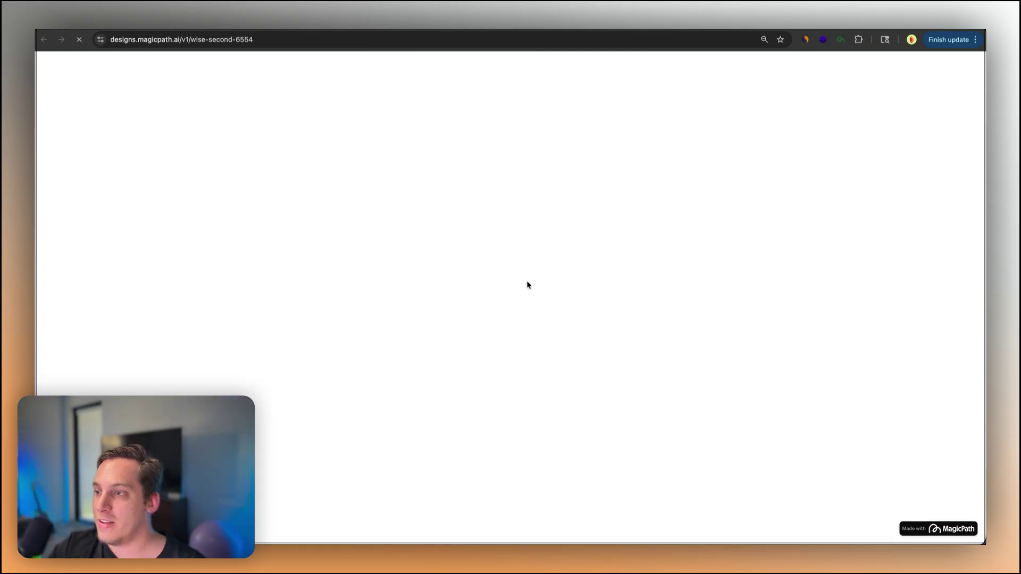